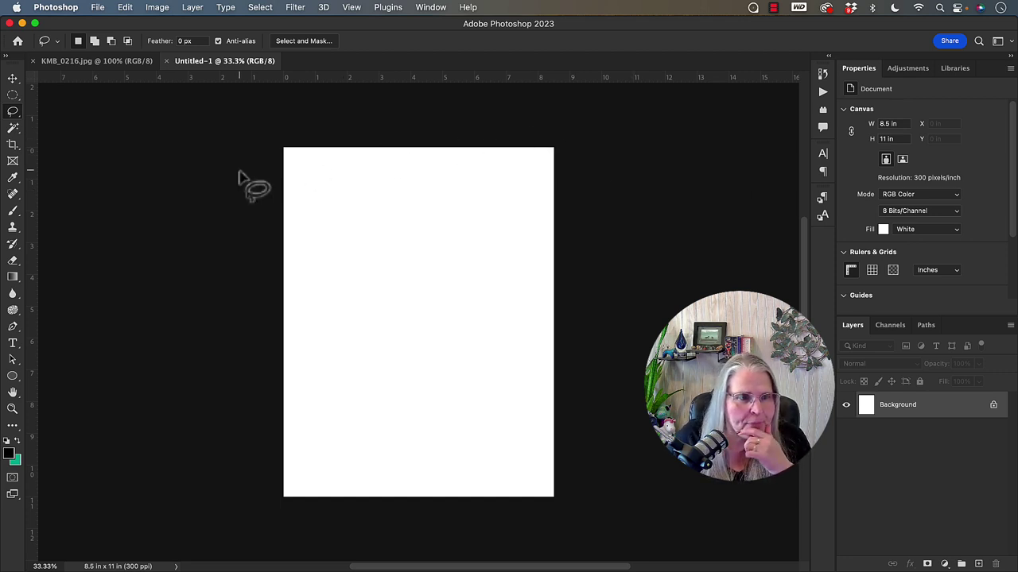
Create a 'Lorem Ipsum' placeholder text layer near the top-left of the page with the Horizontal Type Tool
left_click(13, 348)
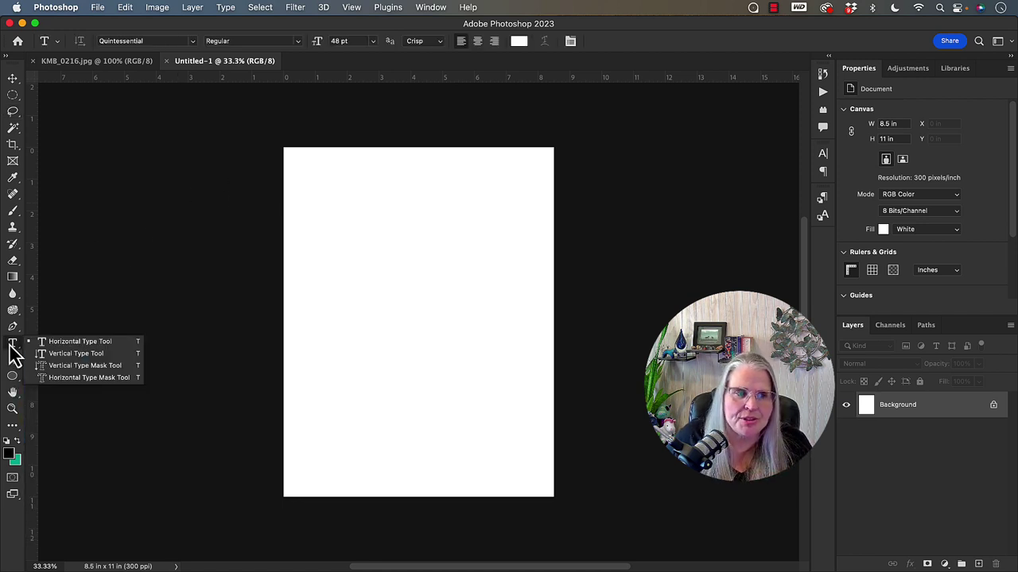
left_click(51, 344)
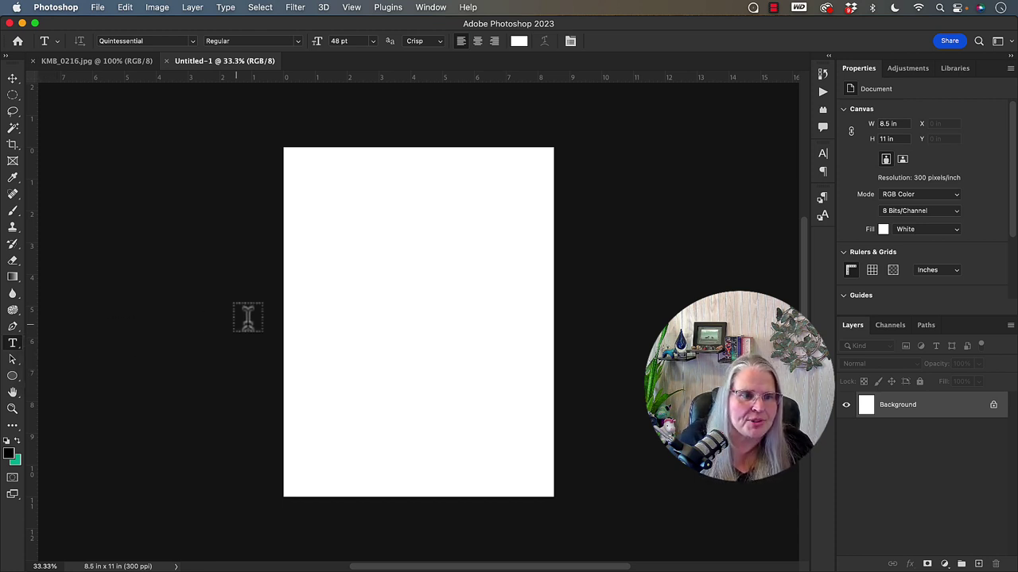
left_click(326, 215)
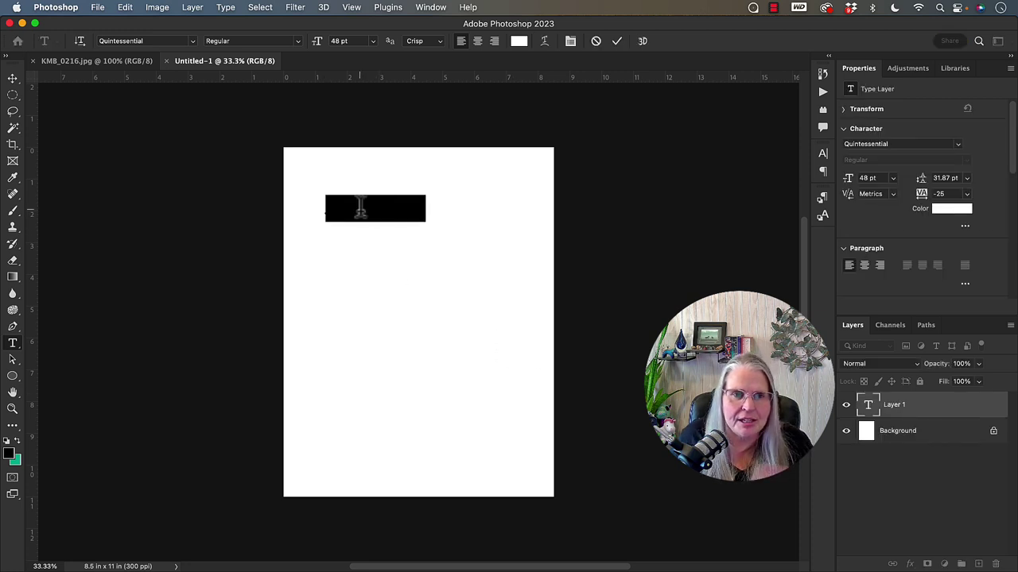
key("BackSpace")
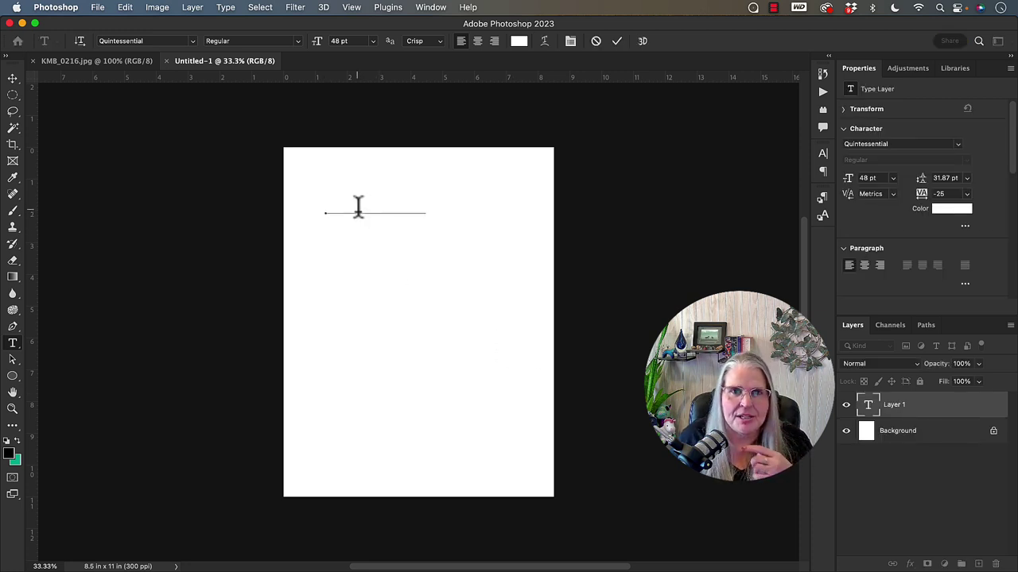
key("super+z")
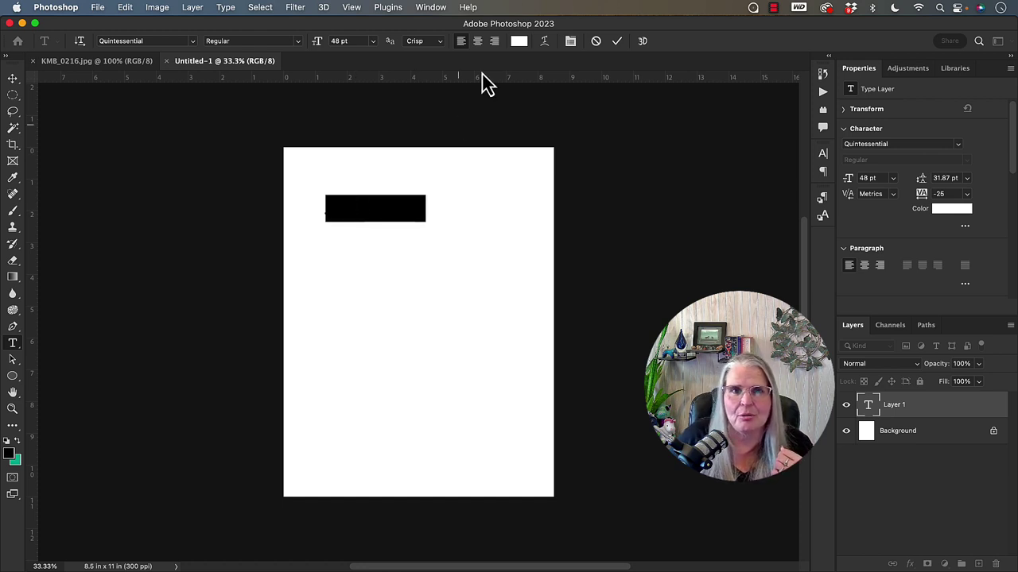
Change the text colour to black
left_click(518, 42)
type("442344")
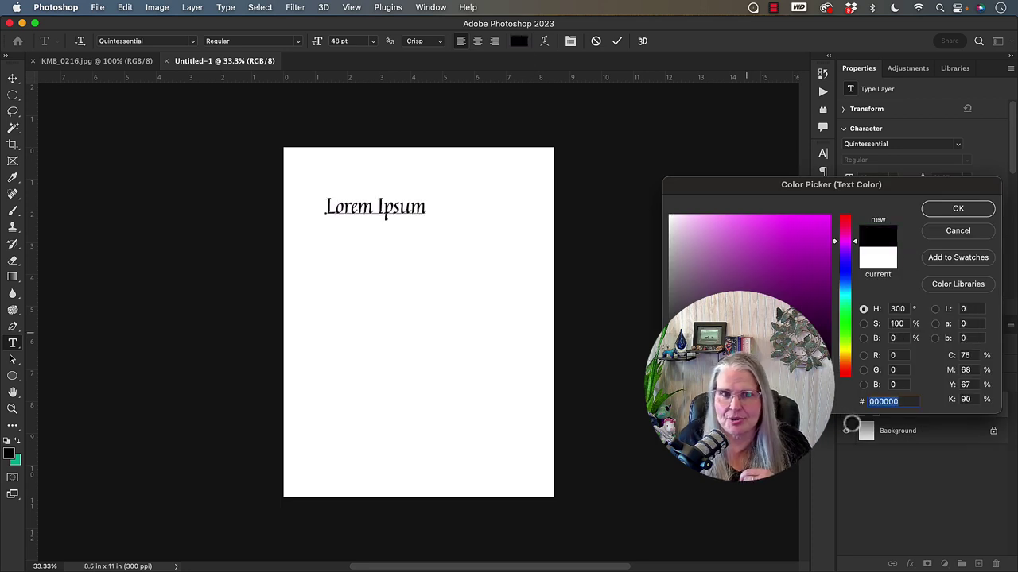
left_click(956, 210)
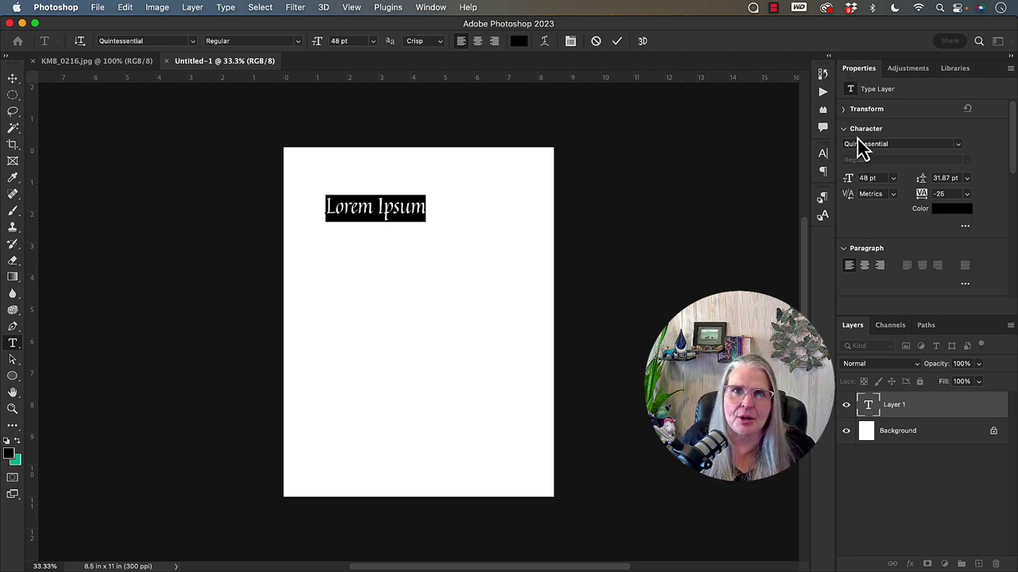
left_click(430, 10)
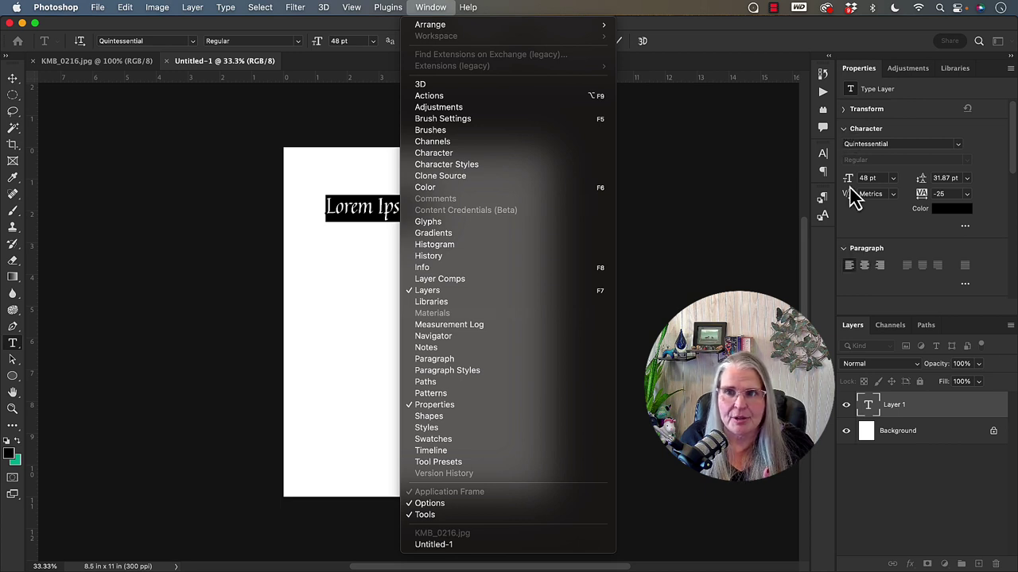
left_click(845, 131)
left_click(845, 131)
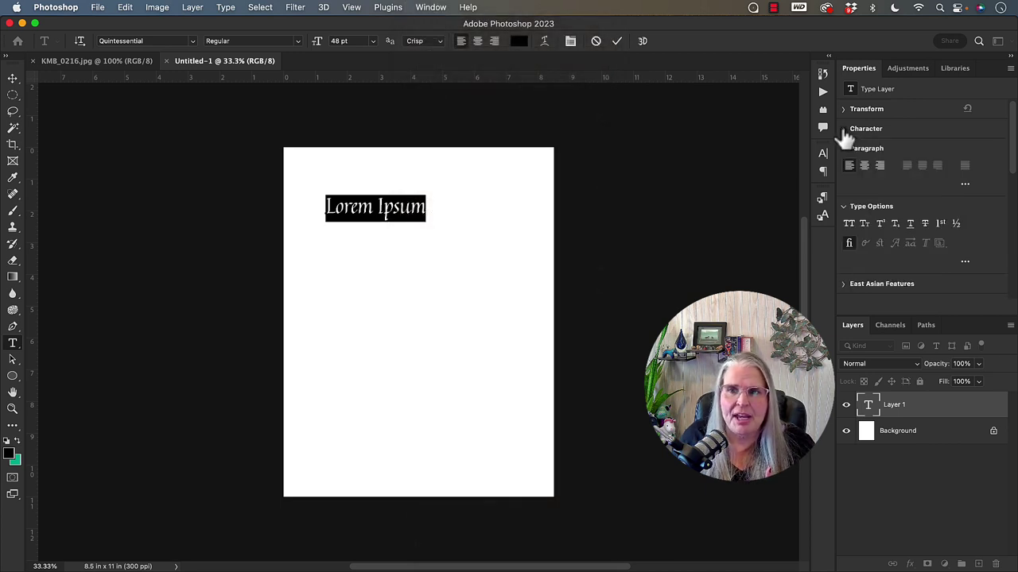
left_click(846, 149)
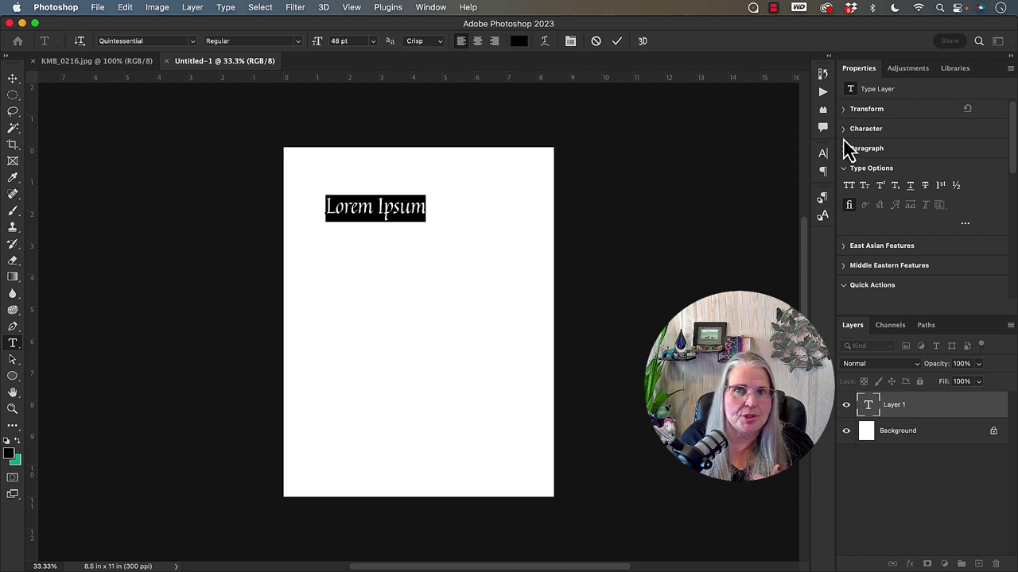
left_click(844, 128)
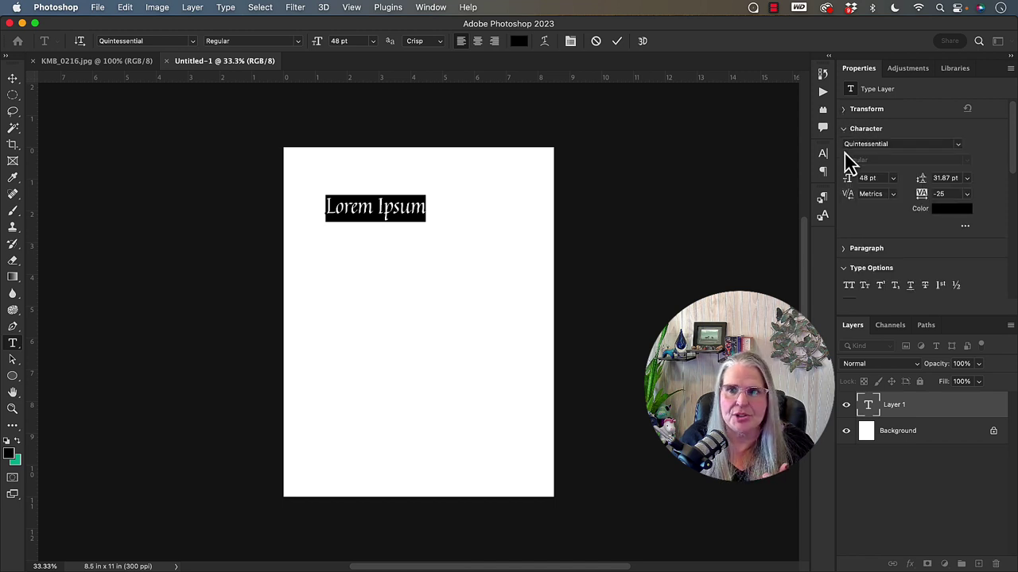
left_click(844, 248)
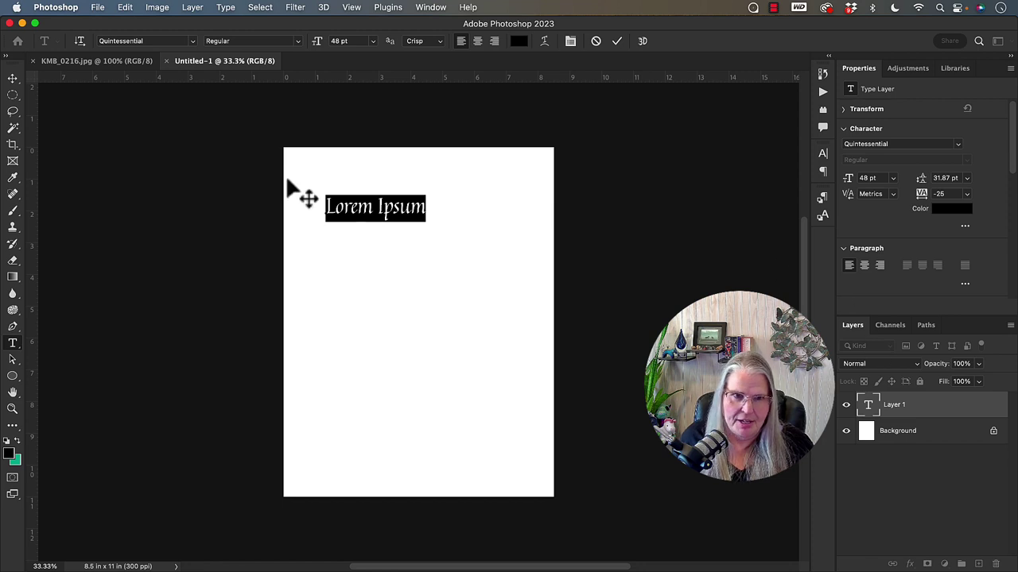
Try Al Fresco, then set the Lorem Ipsum text in Impact
left_click(960, 144)
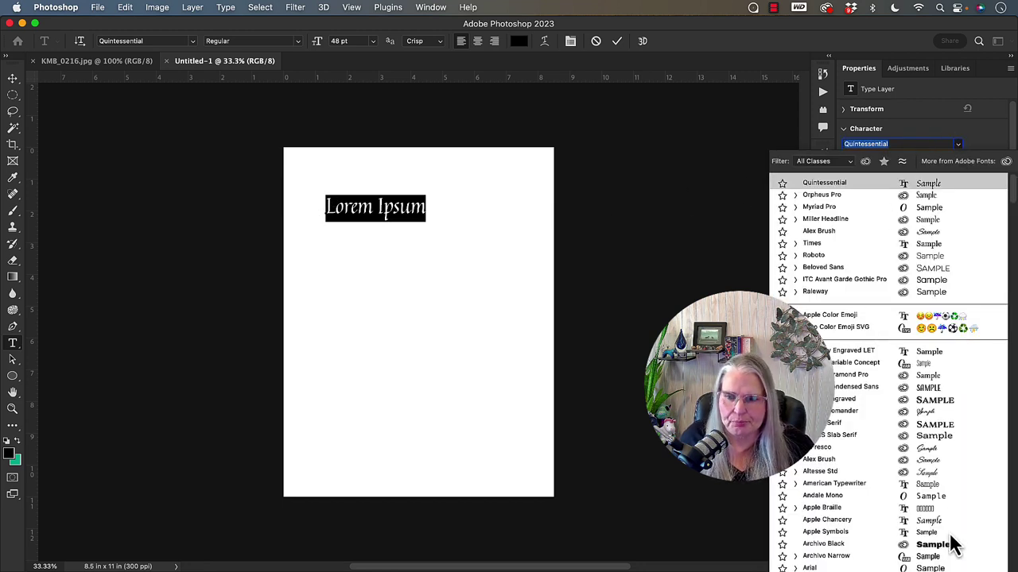
left_click(896, 450)
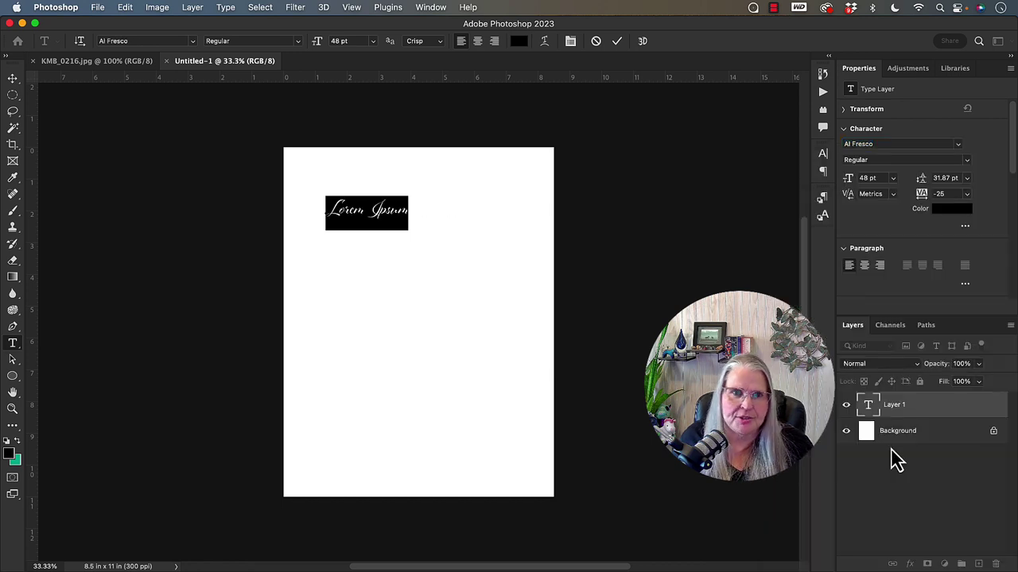
left_click(957, 145)
scroll(876, 490, "down", 10)
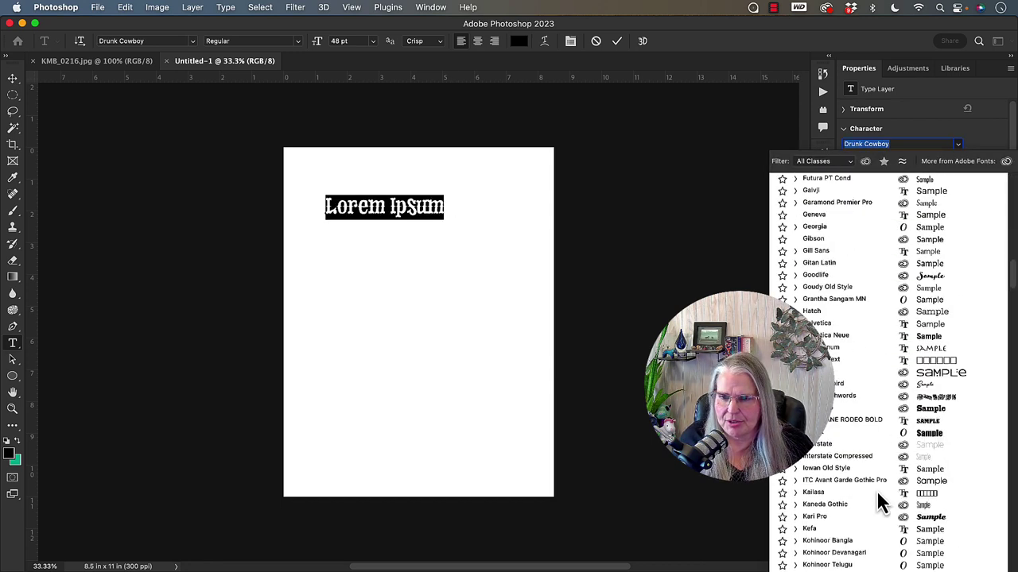
left_click(833, 433)
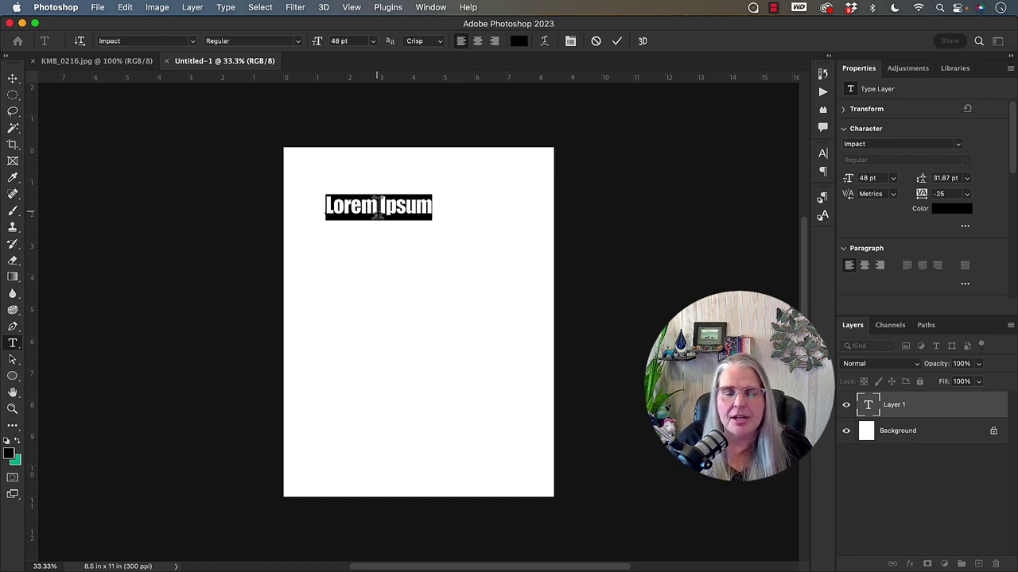
left_click(430, 202)
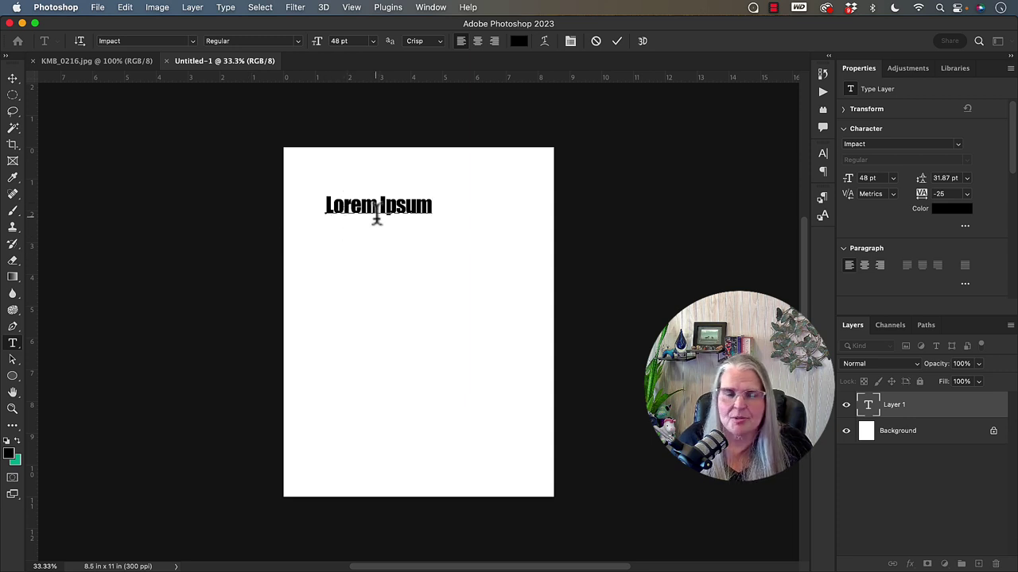
Replace 'Lorem Ipsum' with 'Type My Own Text' and select the new line
key("BackSpace")
key("BackSpace")
key("BackSpace")
key("BackSpace")
key("BackSpace")
key("BackSpace")
key("BackSpace")
key("BackSpace")
key("BackSpace")
key("BackSpace")
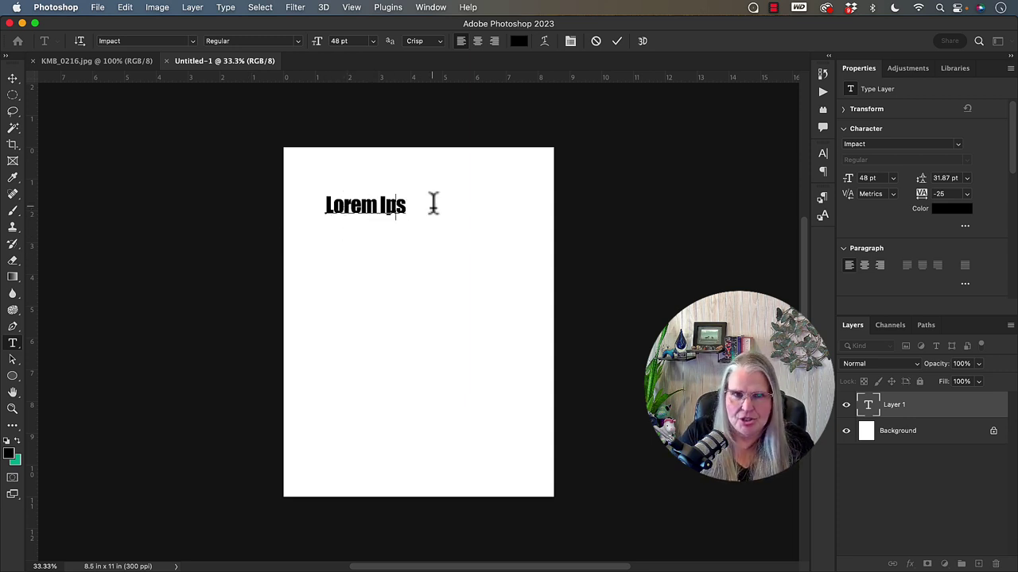
key("BackSpace")
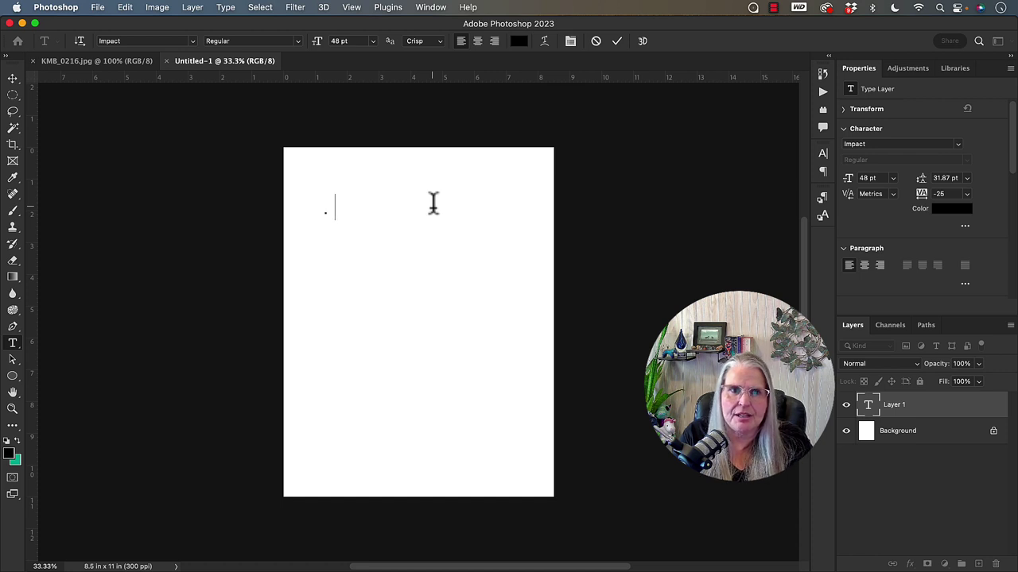
type("Type My Own Tex")
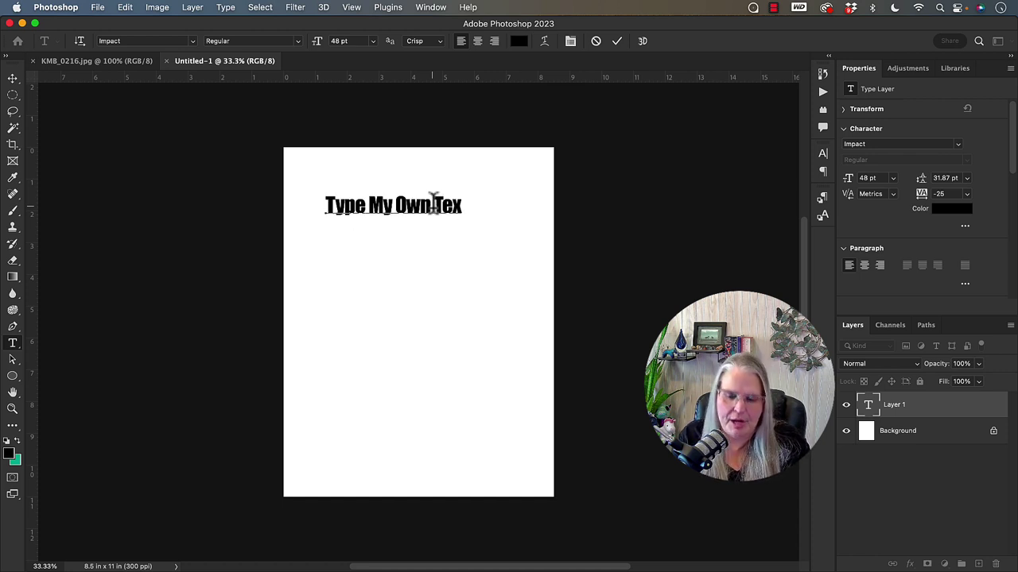
type("t")
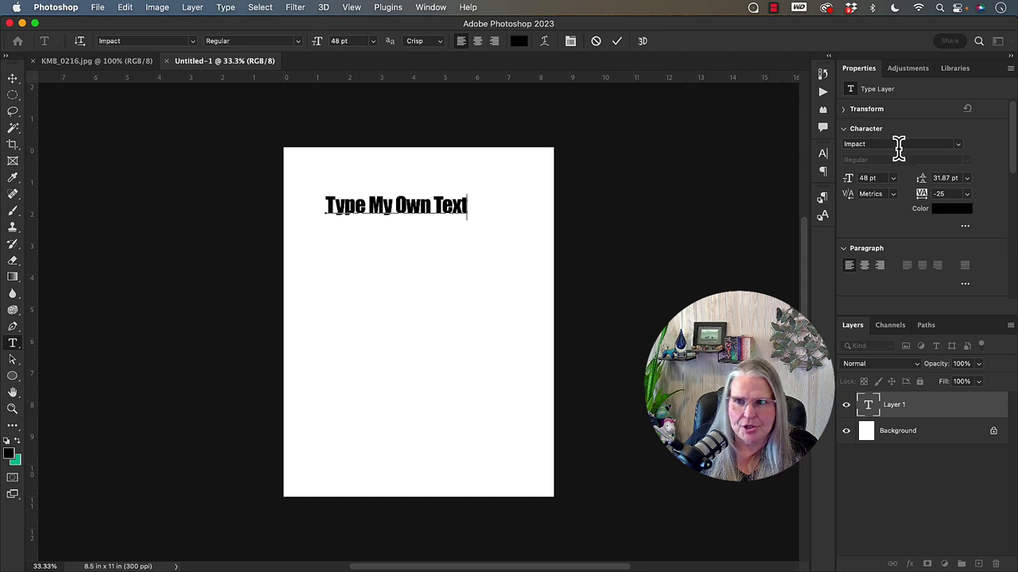
left_click_drag(469, 206, 317, 200)
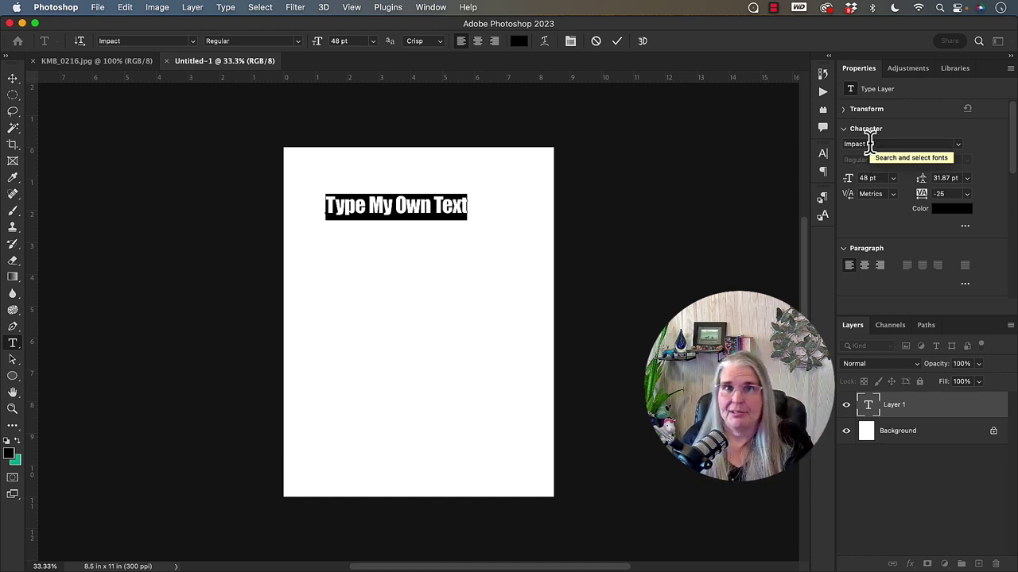
Set the heading font to Adobe Garamond Pro in the Bold style
left_click(958, 145)
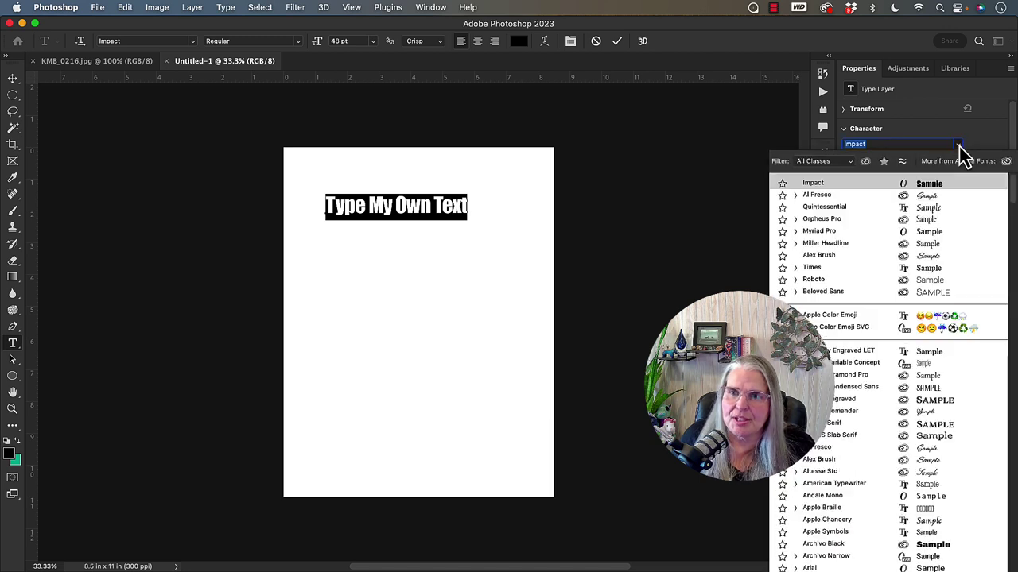
left_click(843, 376)
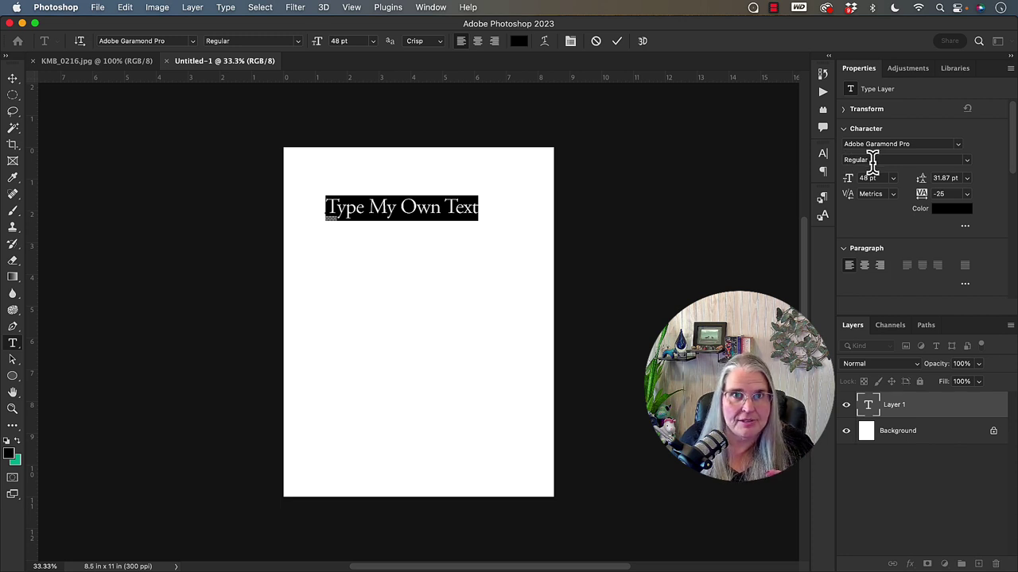
left_click(967, 165)
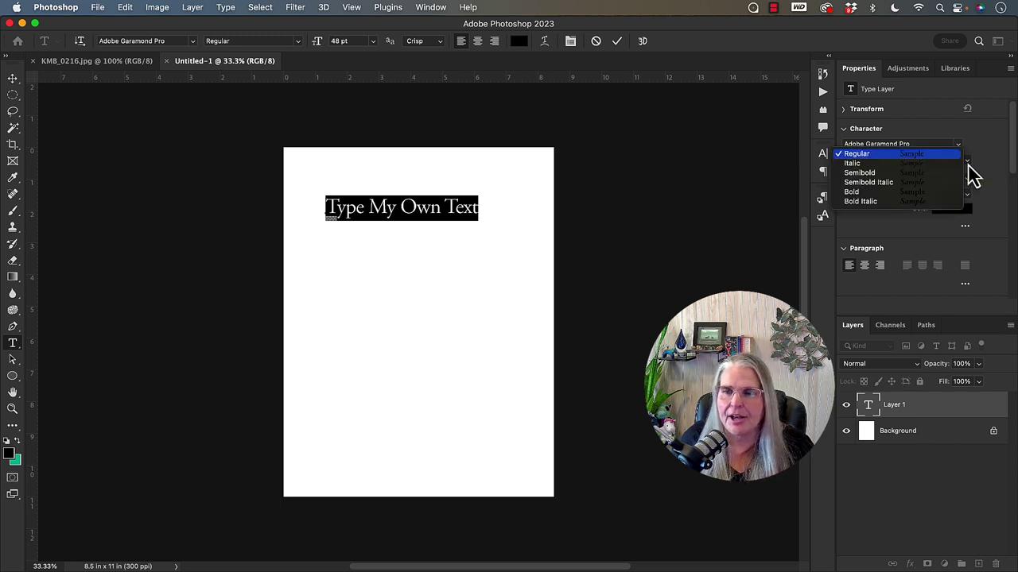
left_click(907, 193)
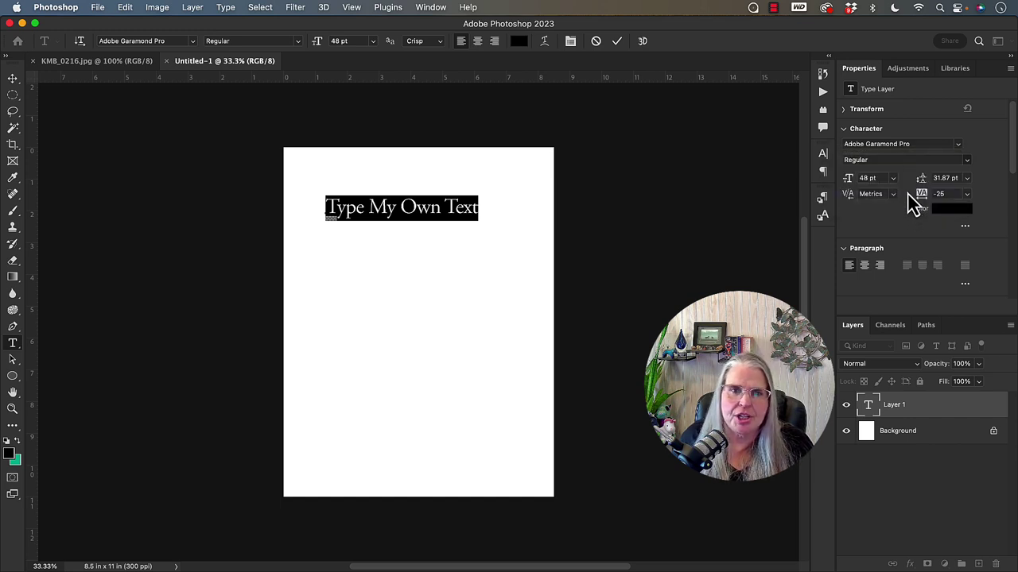
left_click(432, 208)
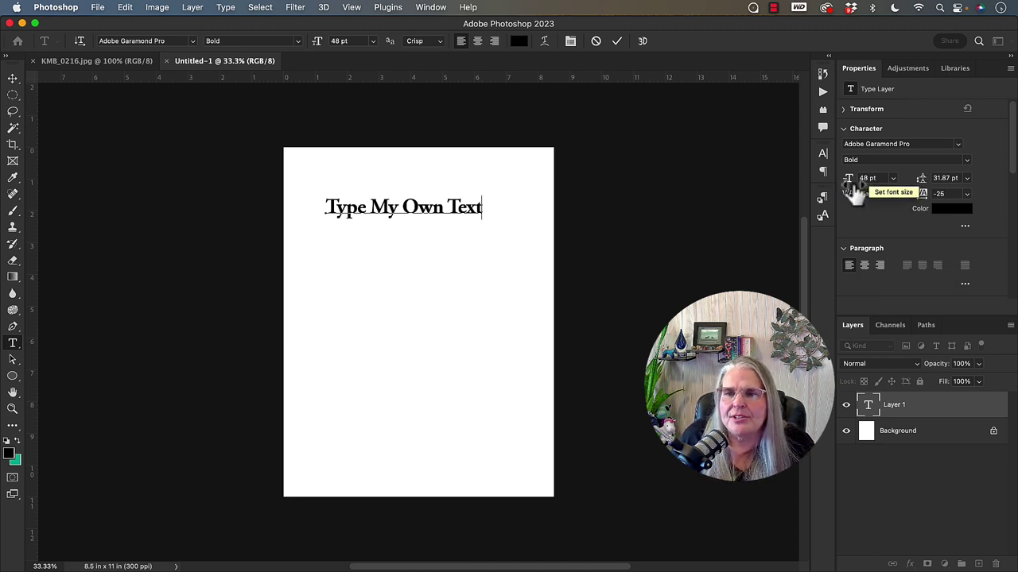
Try 16 pt for the heading and 24 pt for its first letter T
left_click(893, 180)
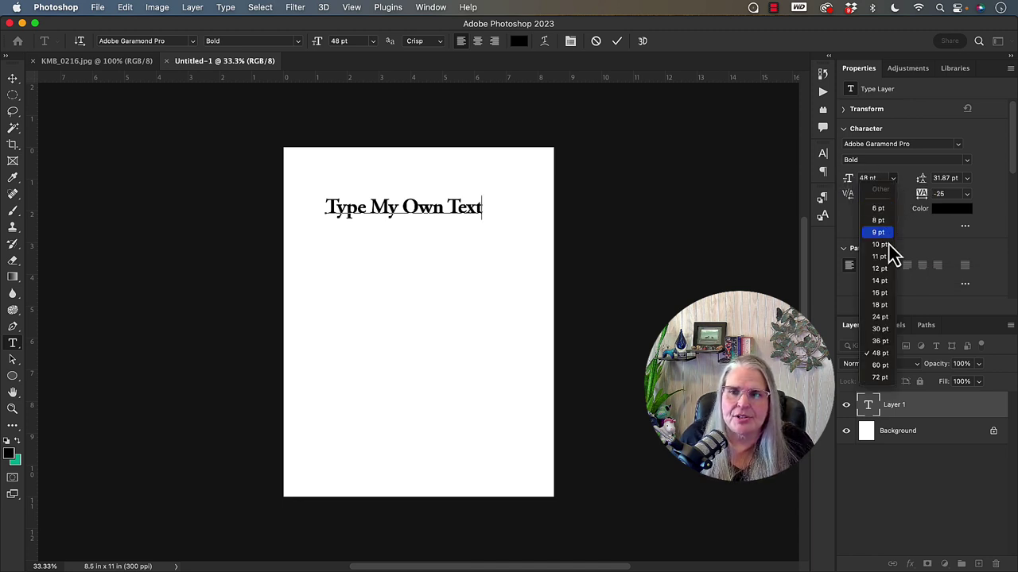
left_click(881, 293)
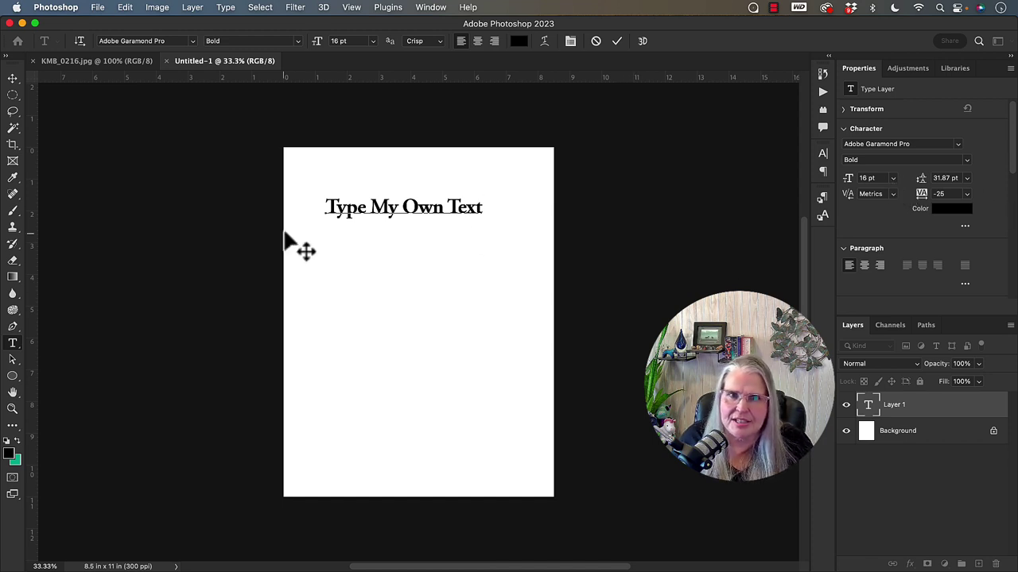
triple_click(357, 208)
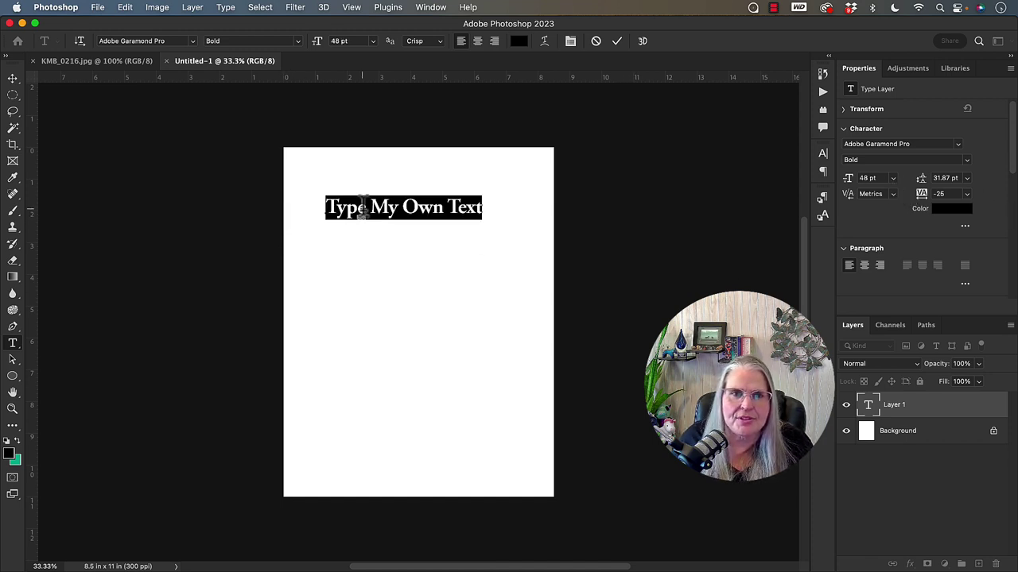
left_click(893, 179)
left_click(881, 293)
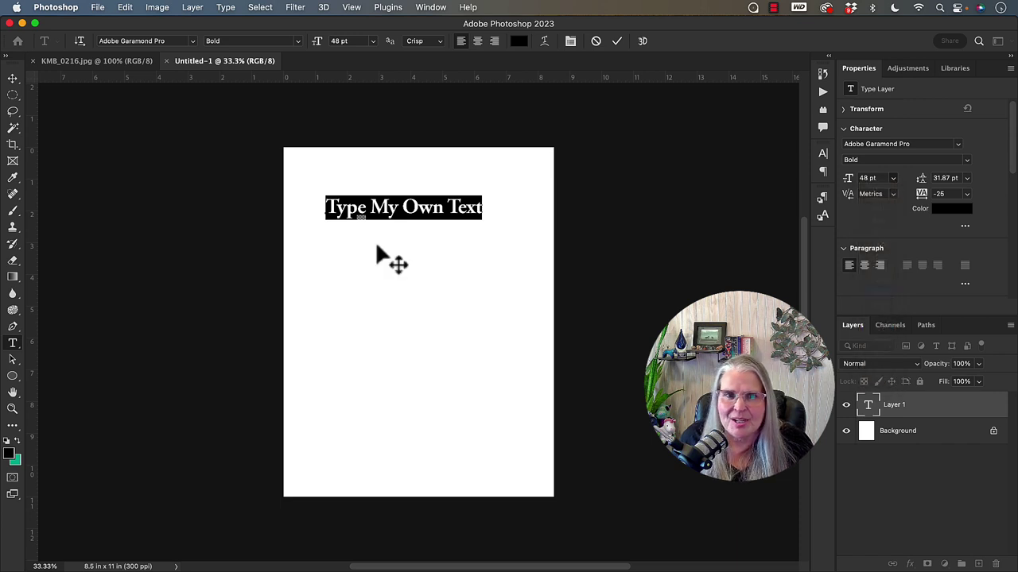
left_click(329, 208)
double_click(326, 211)
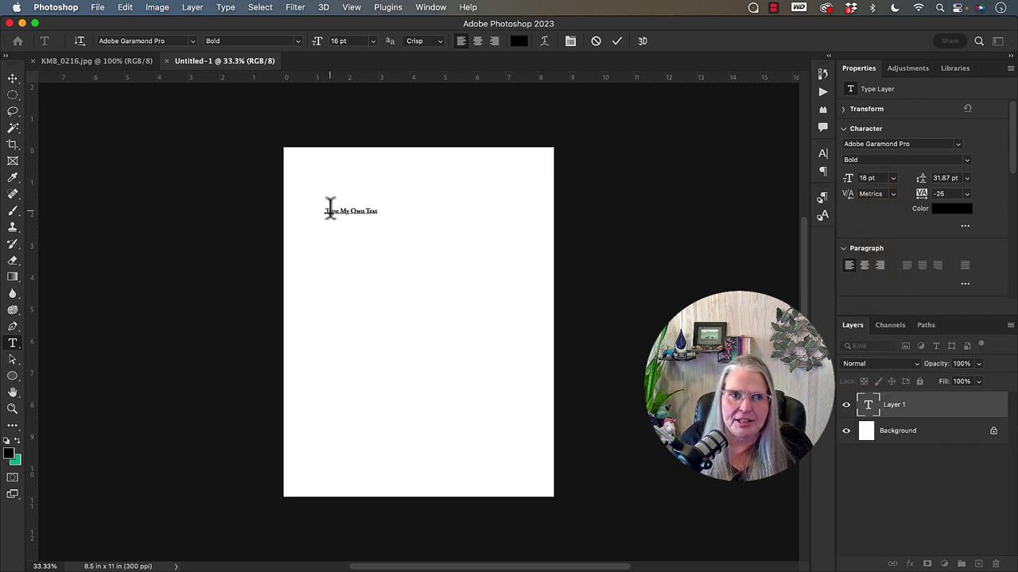
left_click_drag(329, 211, 324, 211)
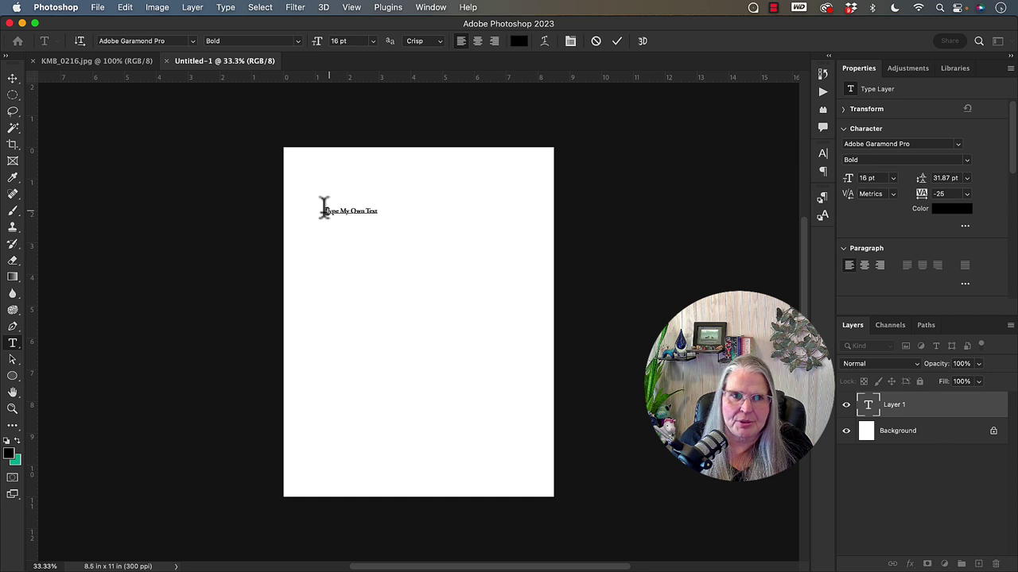
left_click(892, 179)
left_click(880, 320)
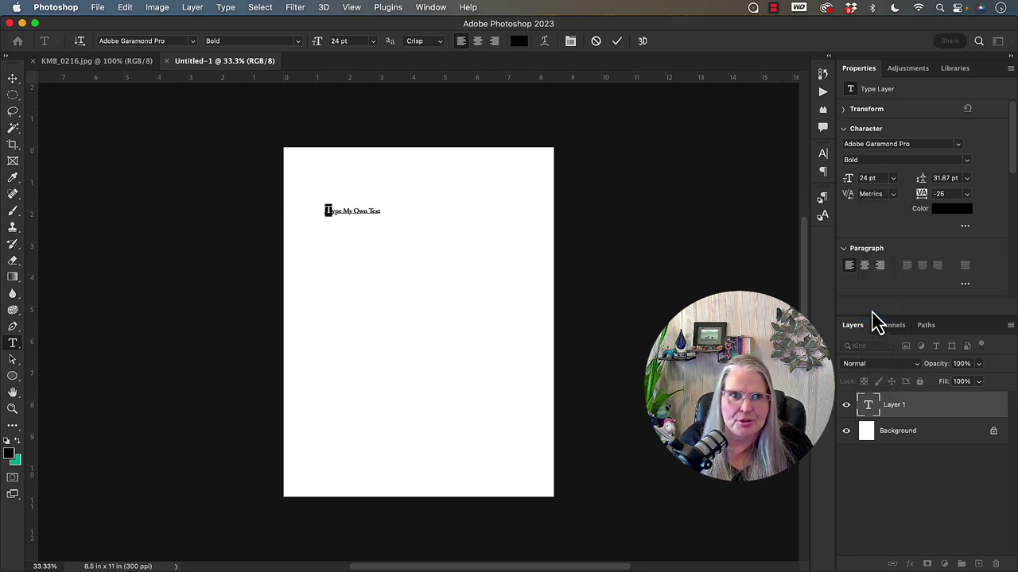
left_click(356, 201)
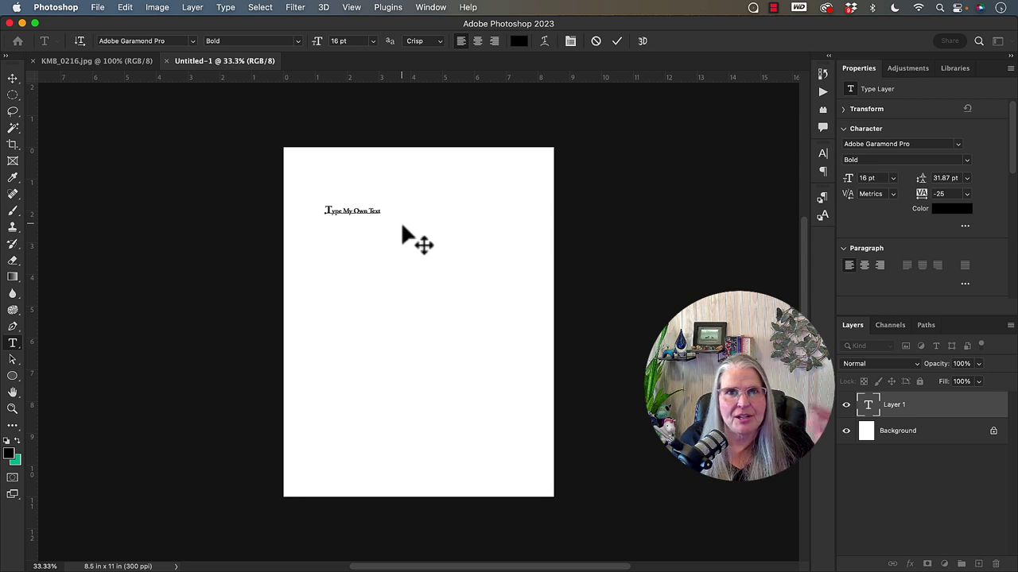
Set the whole 'Type My Own Text' line to 36 pt
triple_click(358, 206)
left_click(893, 181)
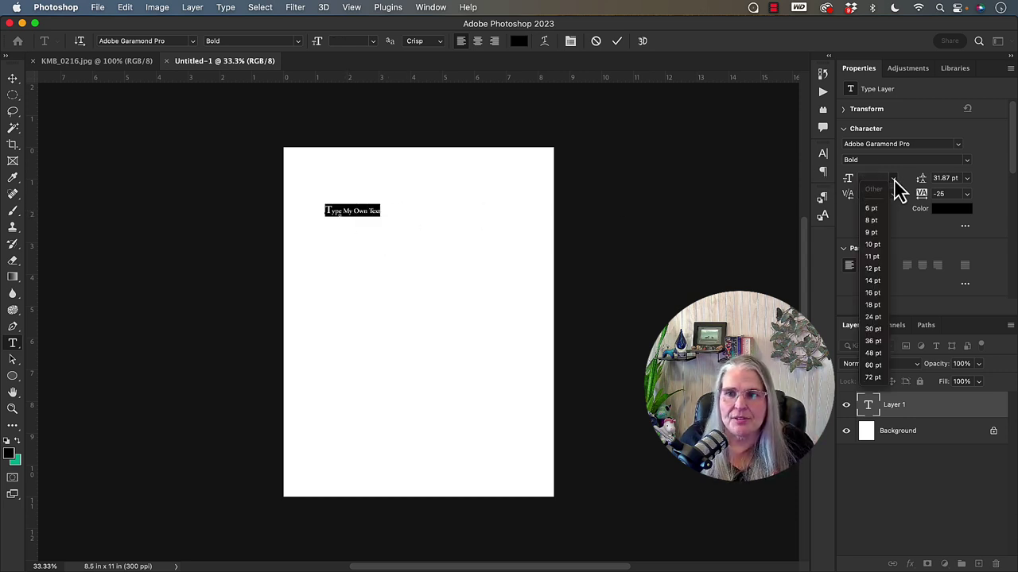
left_click(874, 341)
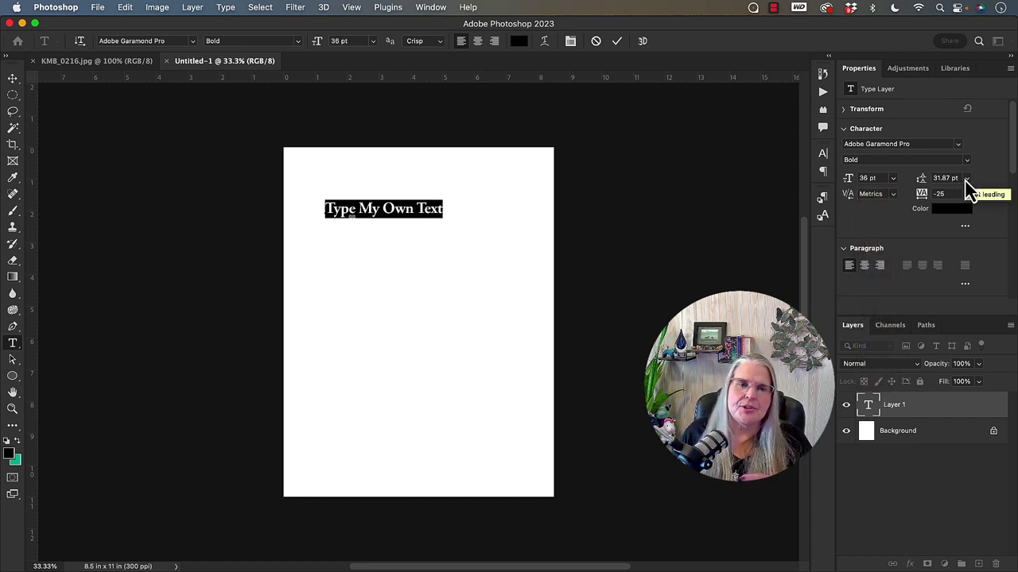
left_click(443, 209)
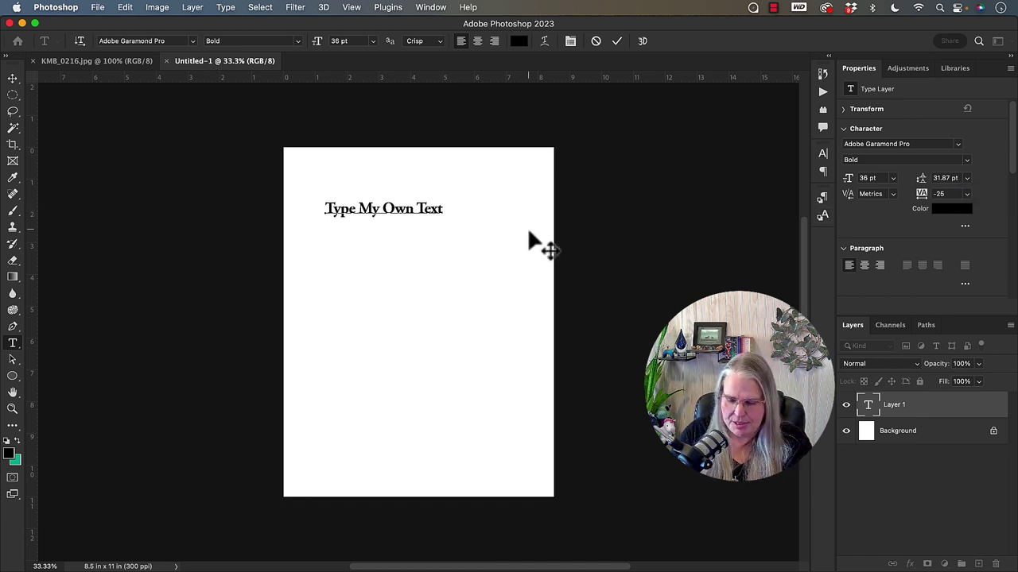
Type 'Type a Second Linez' on a new line under the heading and commit the layer
type("Type")
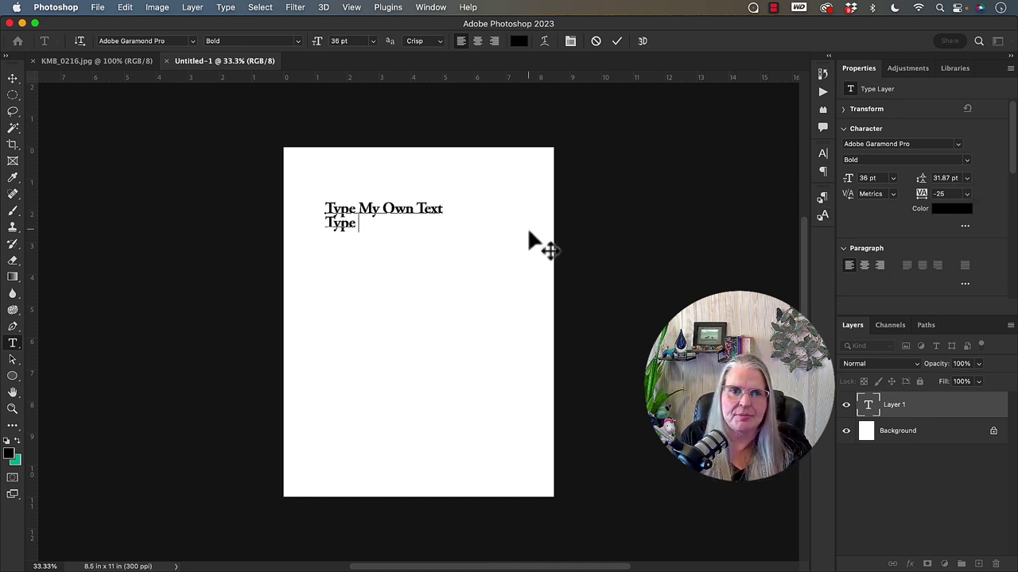
key("BackSpace")
key("BackSpace")
key("BackSpace")
type("p")
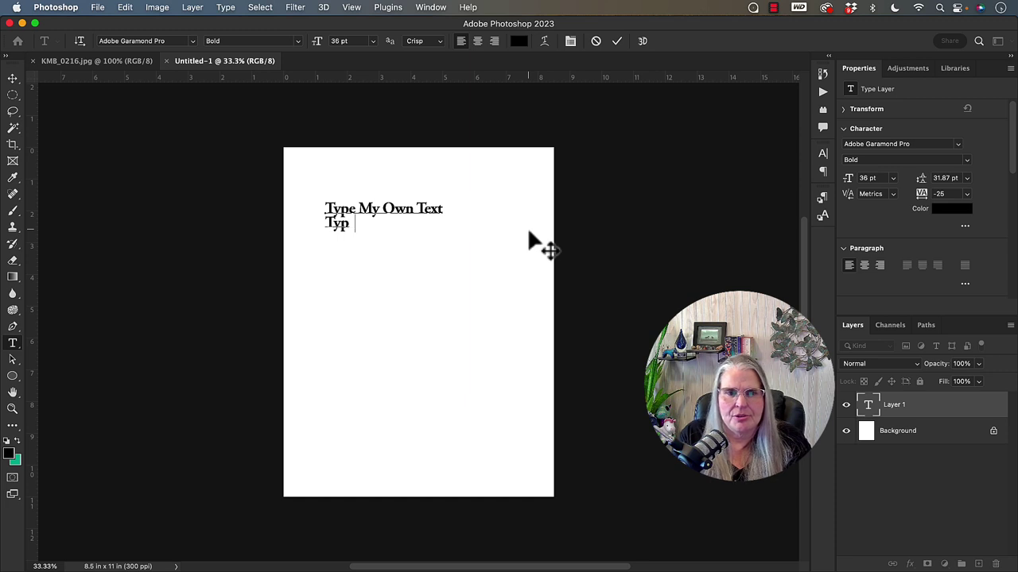
type("e a Second ")
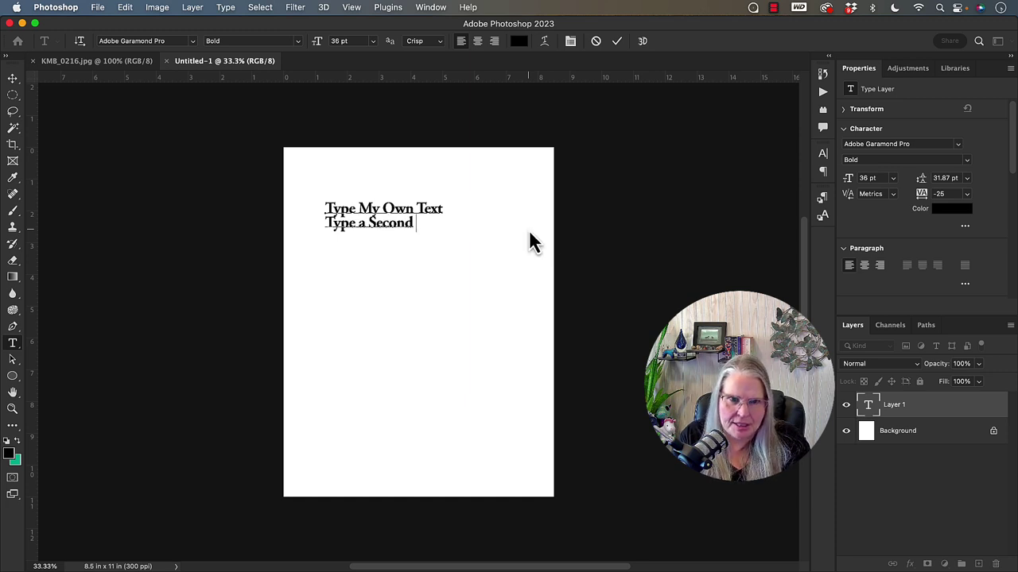
type("Line")
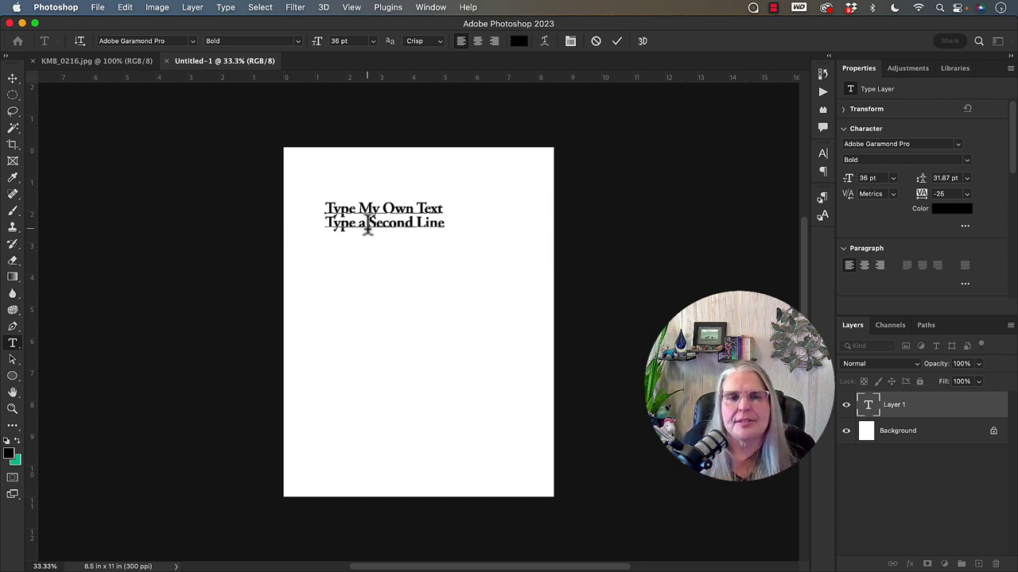
type("z")
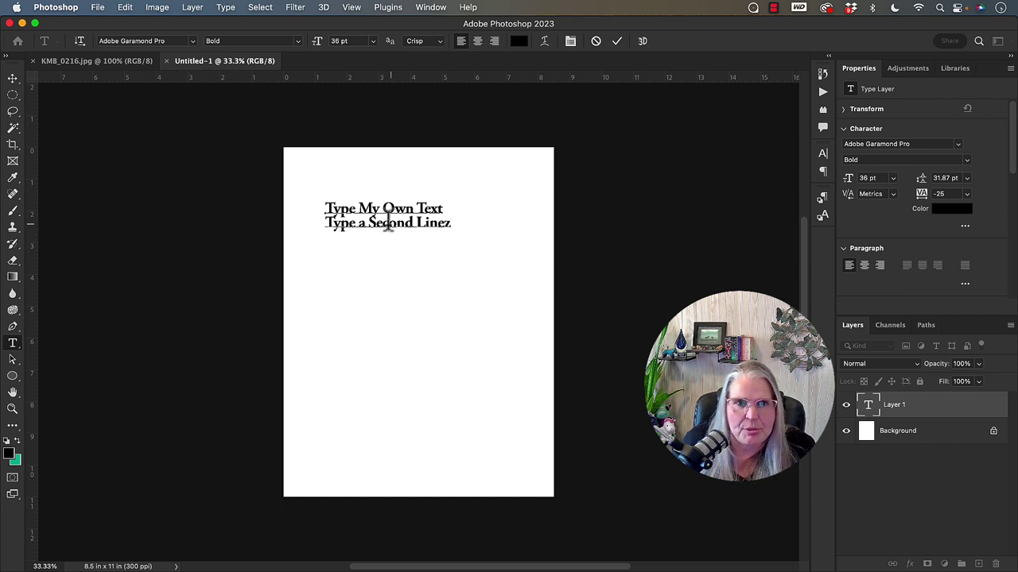
left_click(617, 41)
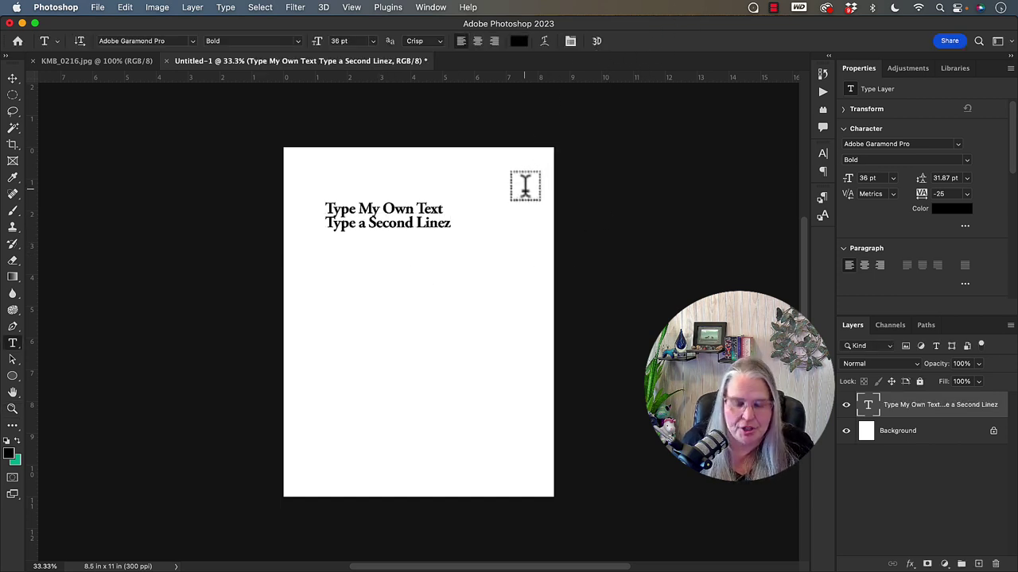
Zoom in on the text, delete the stray 'z' from 'Linez', and select all the text
key("z")
left_click(489, 221)
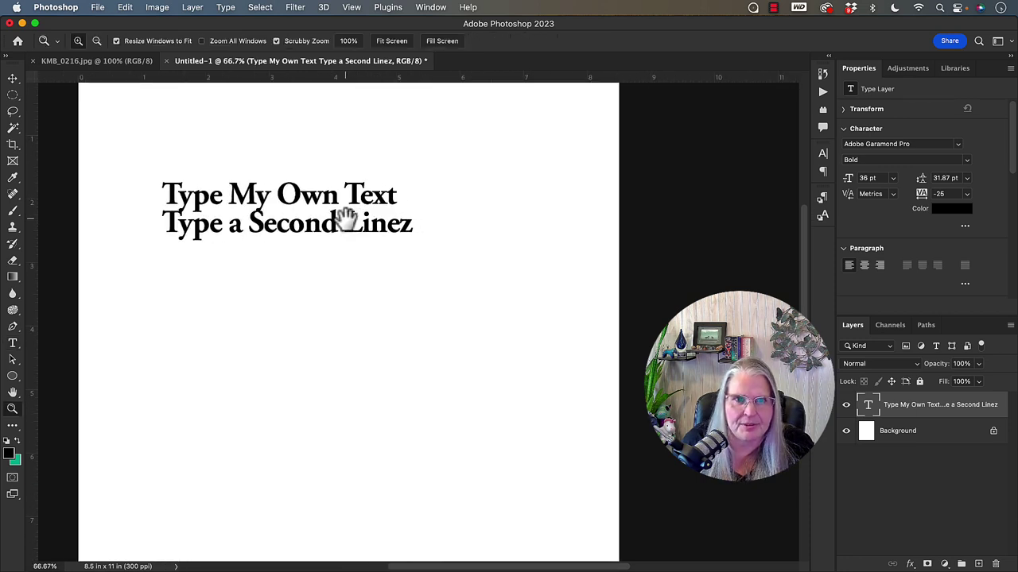
left_click_drag(346, 219, 473, 284)
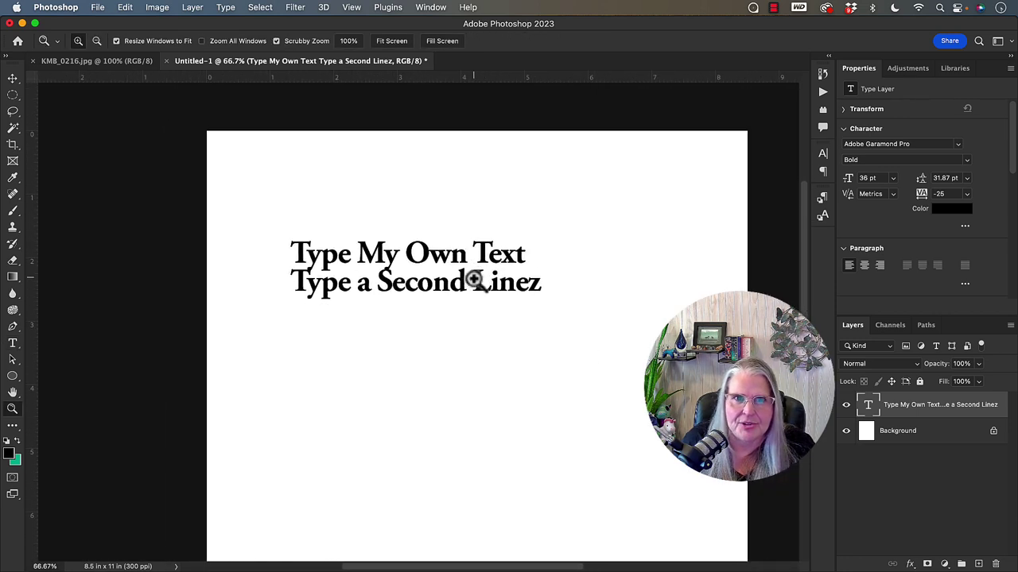
left_click(12, 343)
left_click(459, 287)
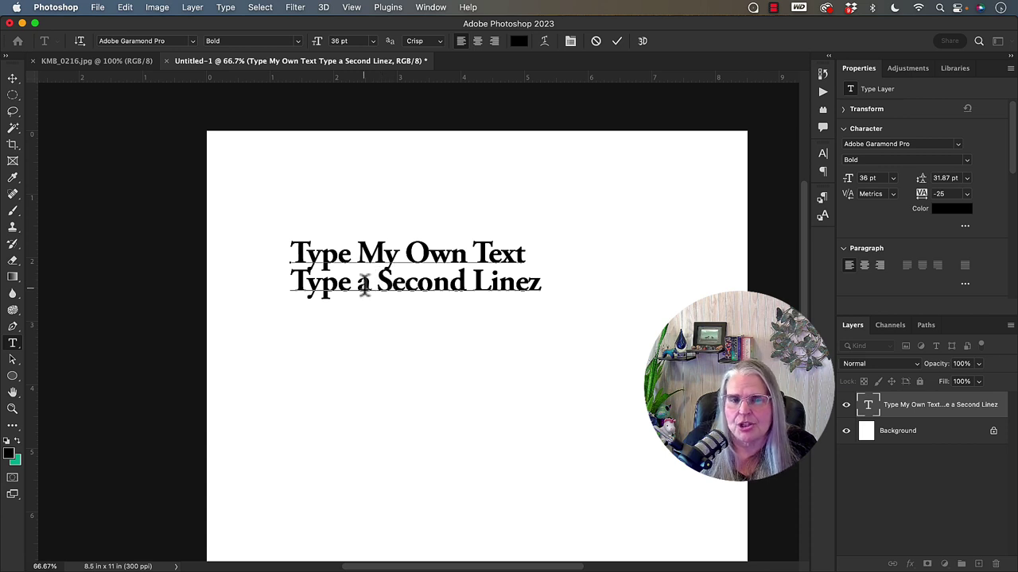
left_click(541, 282)
key("BackSpace")
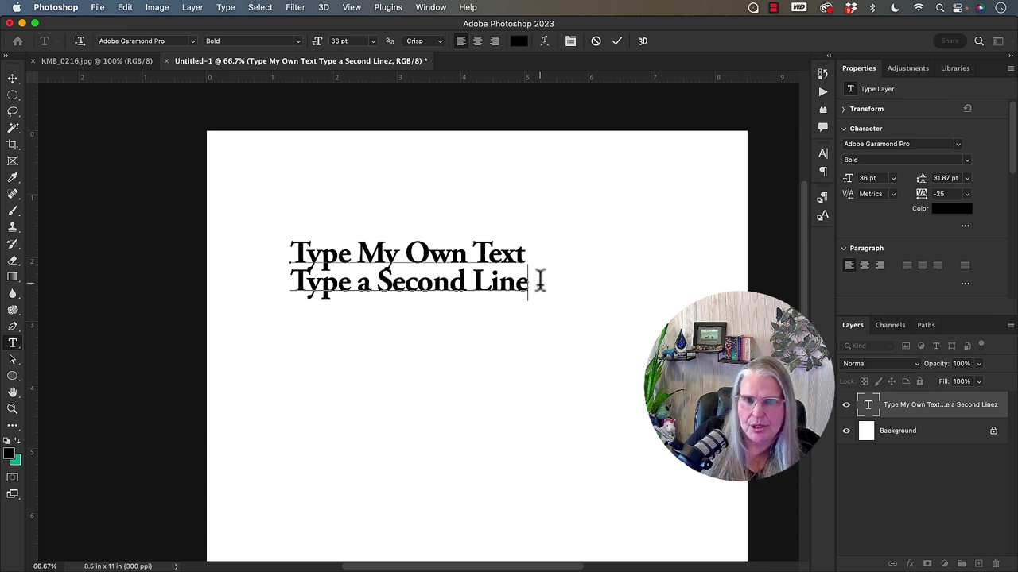
left_click(403, 278)
key("super+a")
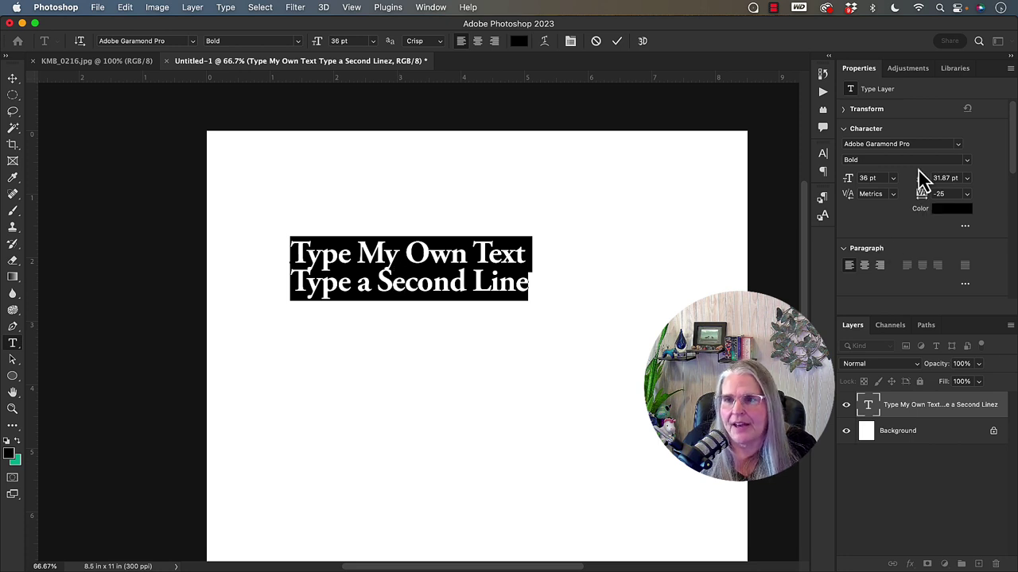
Set the leading for both lines to 38 pt after briefly trying Auto
left_click(967, 178)
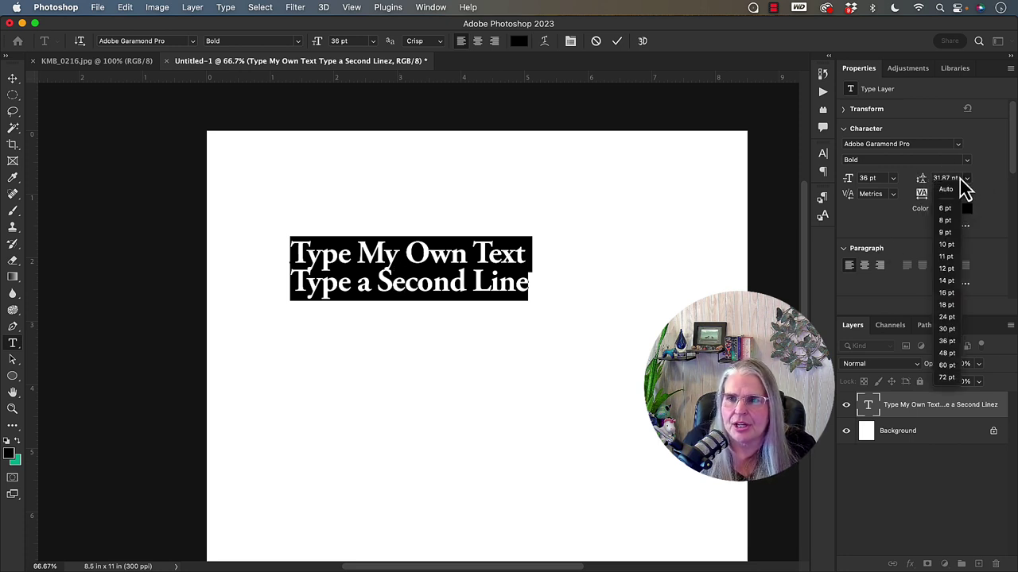
left_click(953, 189)
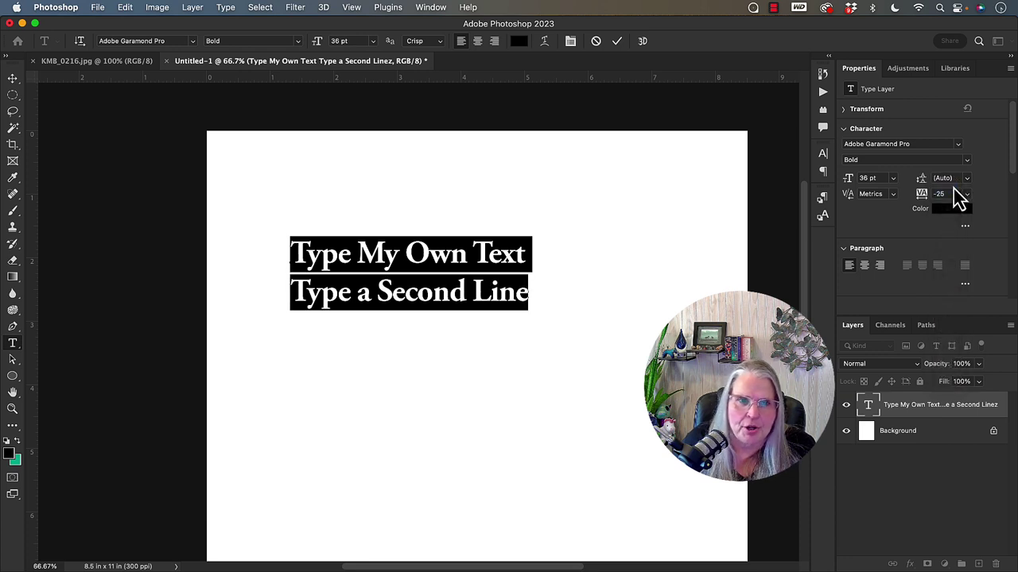
left_click(967, 179)
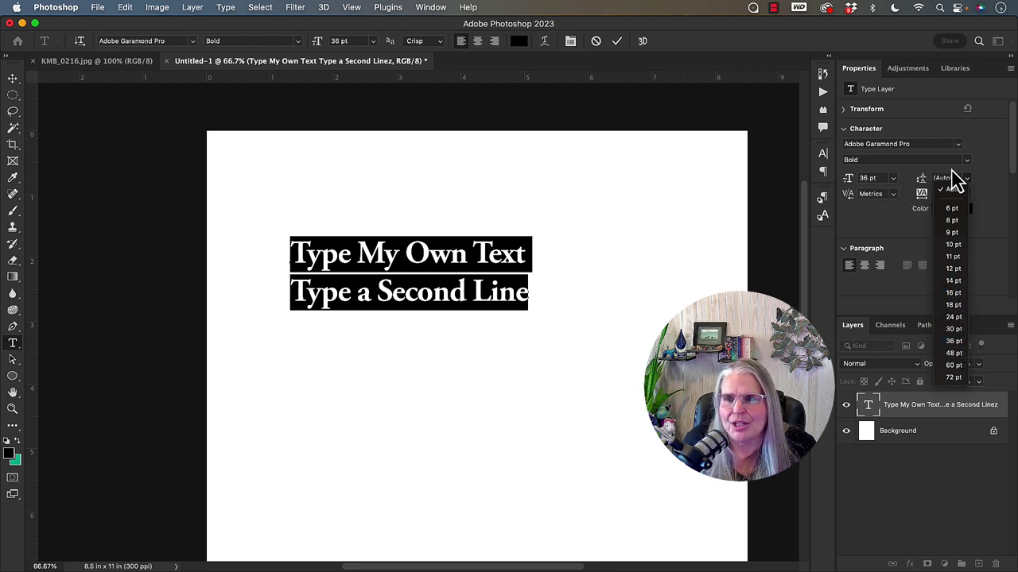
left_click(940, 199)
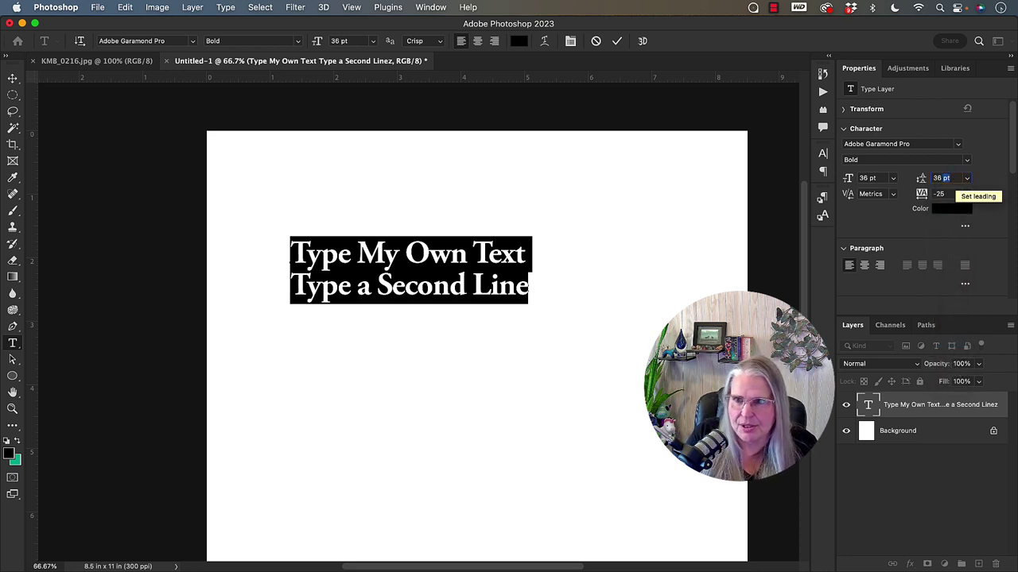
key("BackSpace")
type("38")
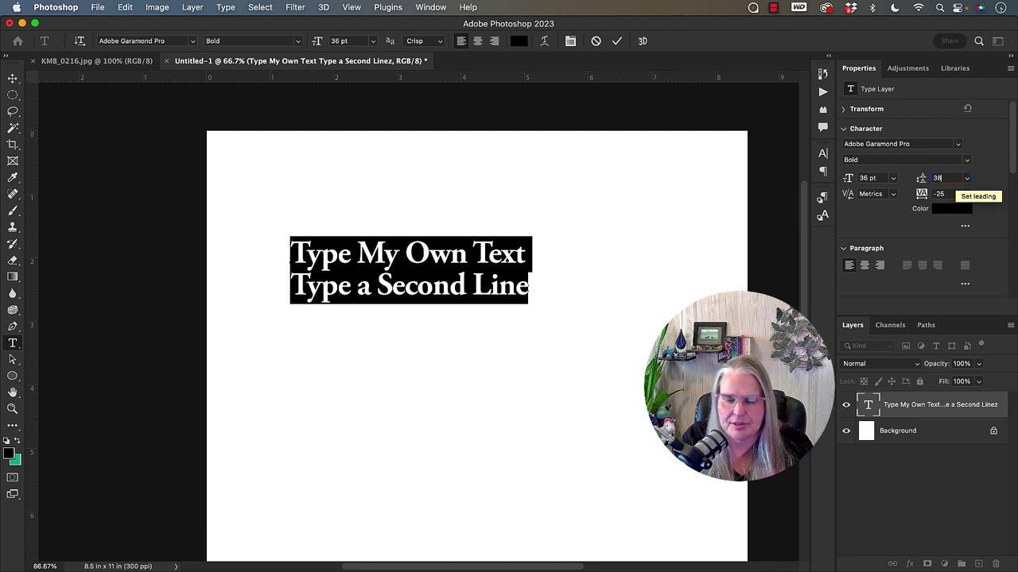
key("Tab")
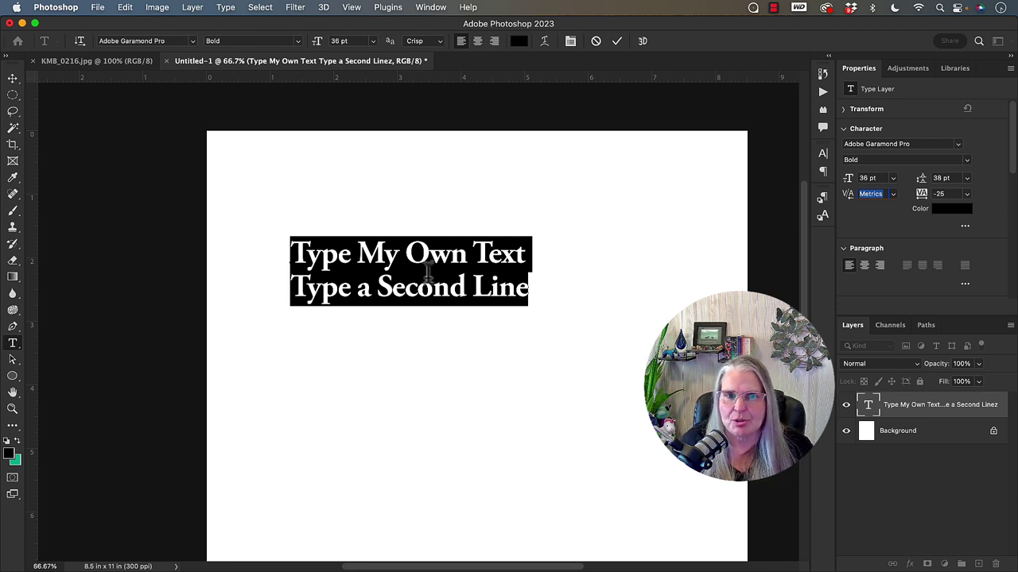
Try 72 pt leading and deselect to view the spacing
left_click(943, 178)
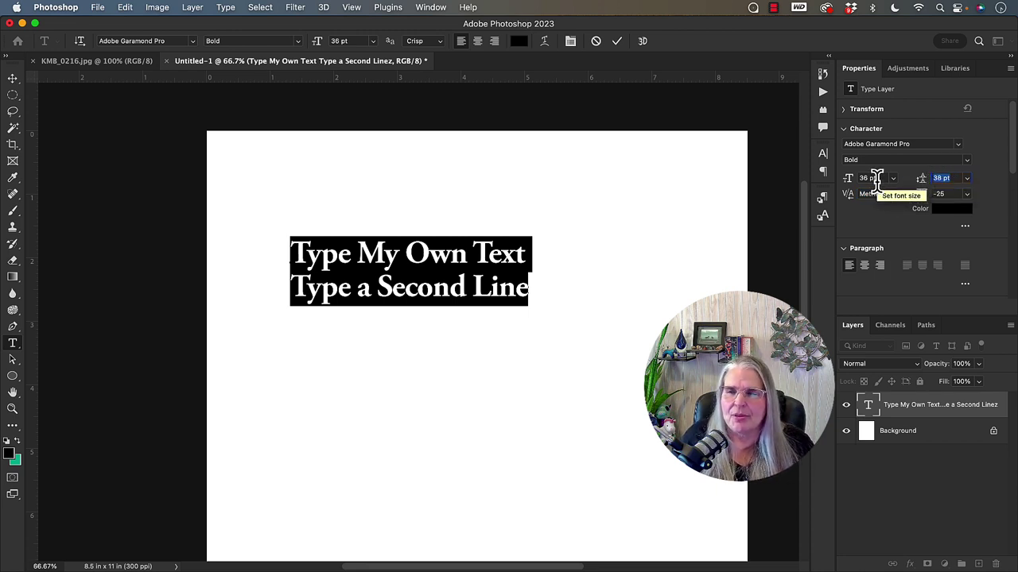
type("72")
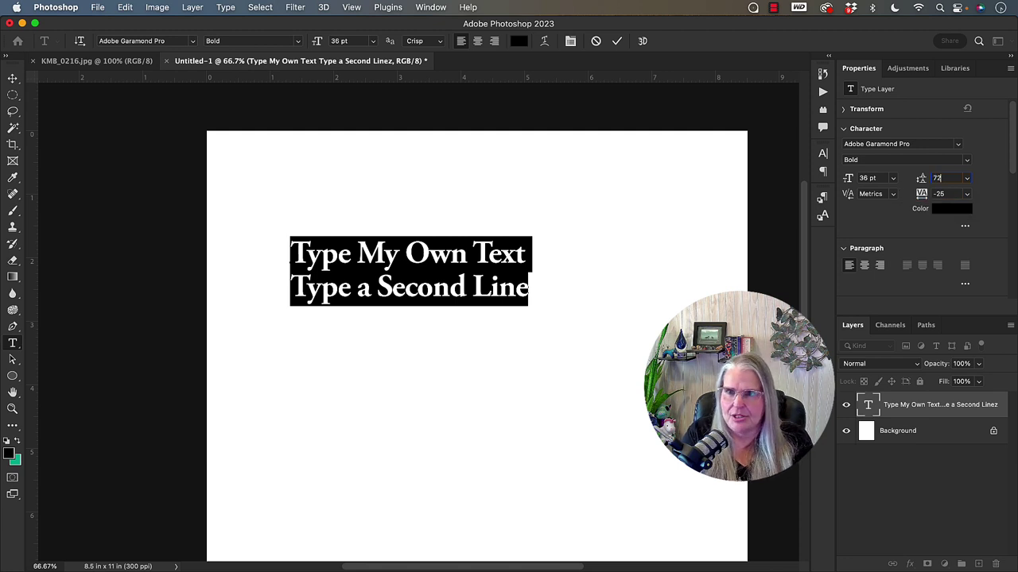
key("Tab")
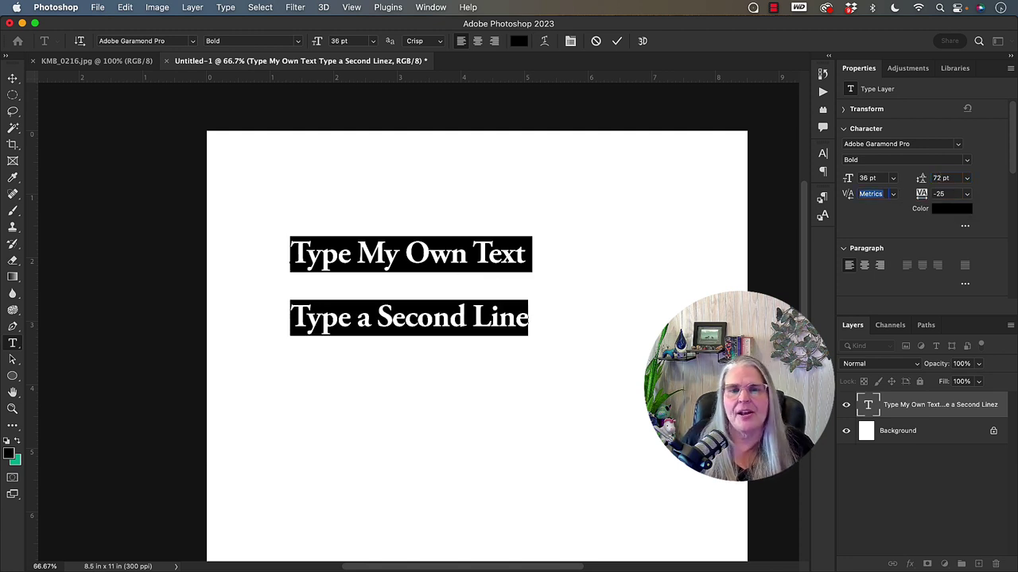
left_click(499, 318)
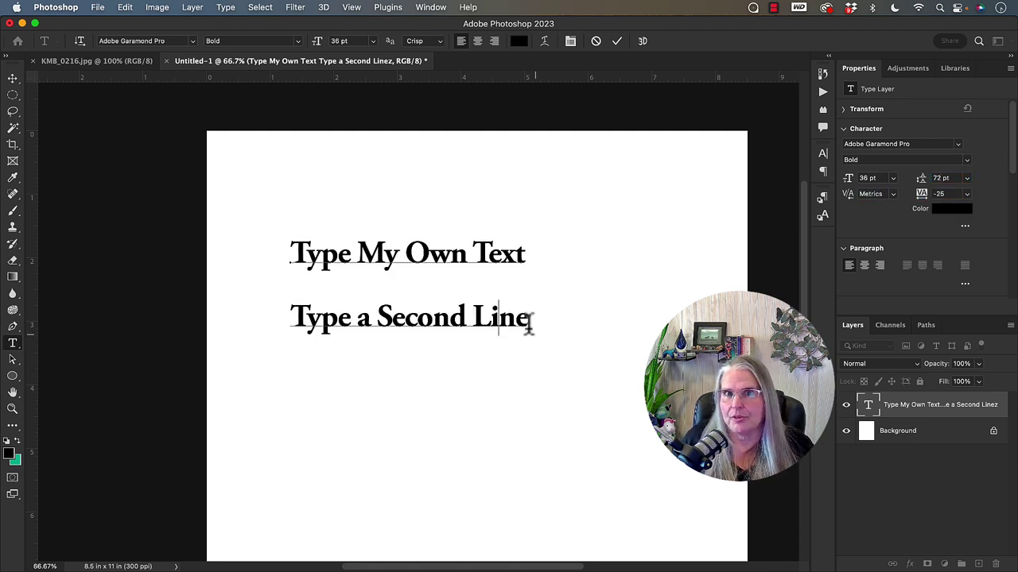
Reselect the text and set the leading to 38 pt after trying 11 and 36 pt
key("super")
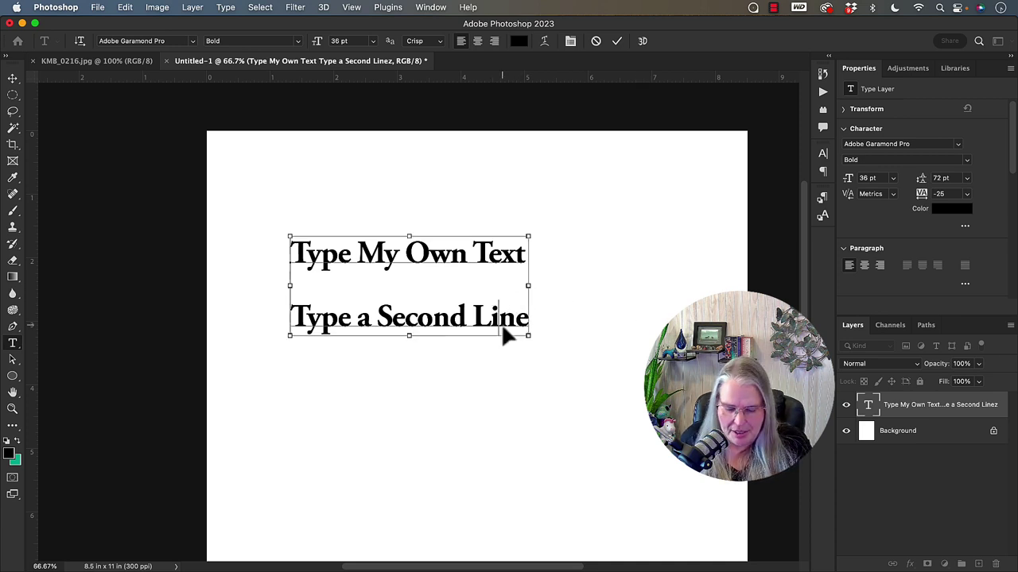
key("super+a")
left_click(940, 178)
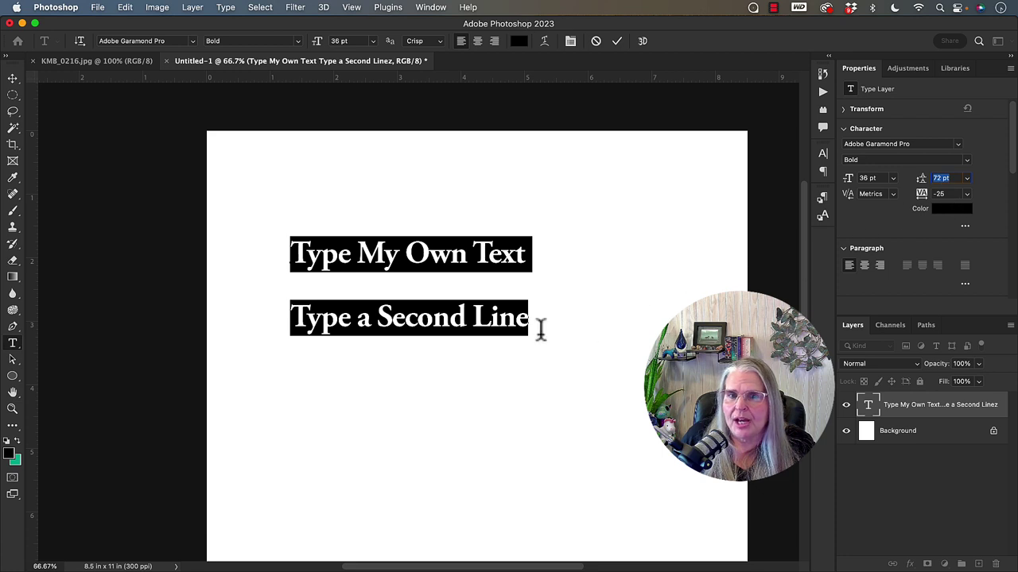
left_click(499, 318)
left_click_drag(531, 318, 277, 318)
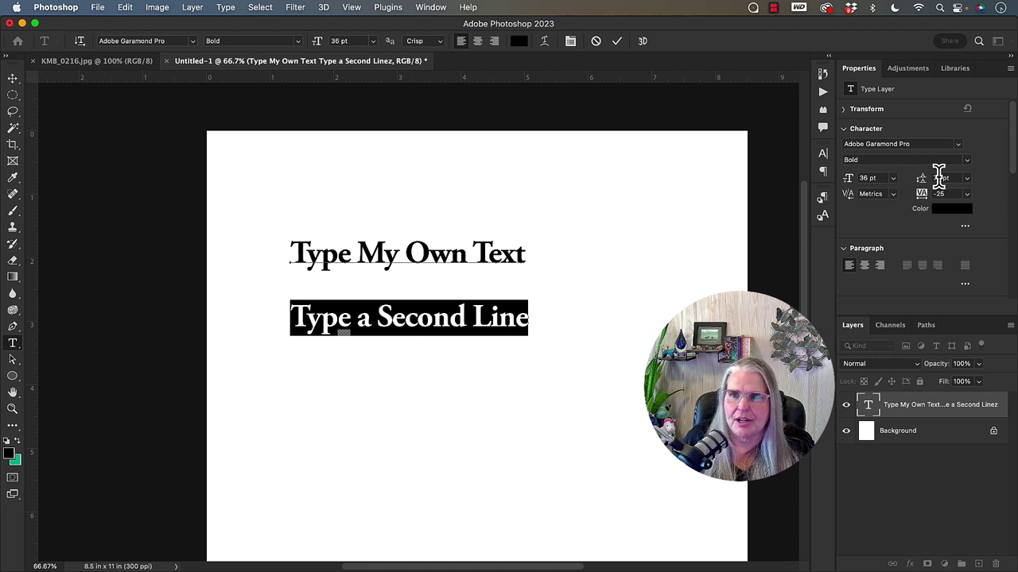
left_click(967, 179)
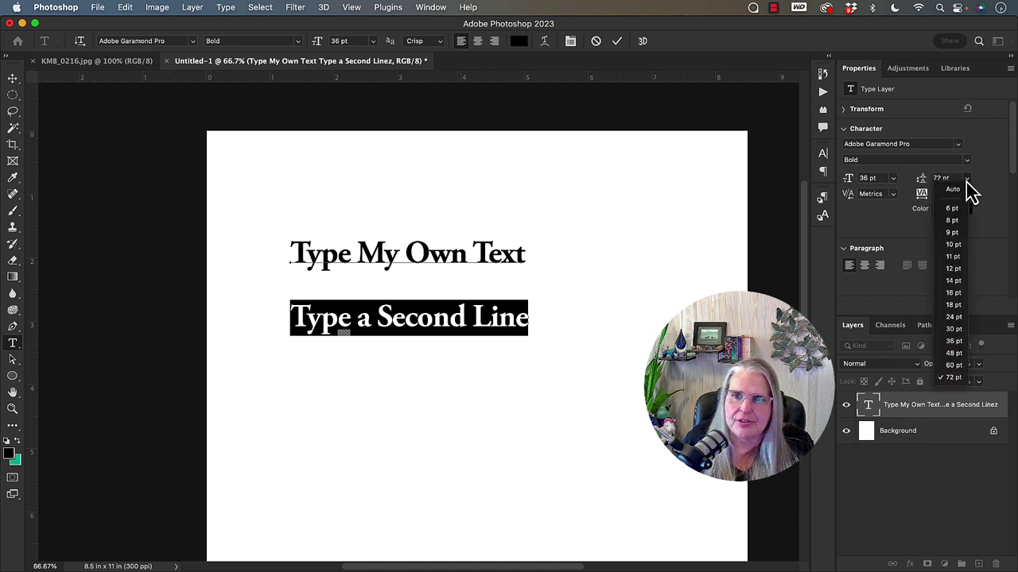
left_click(958, 256)
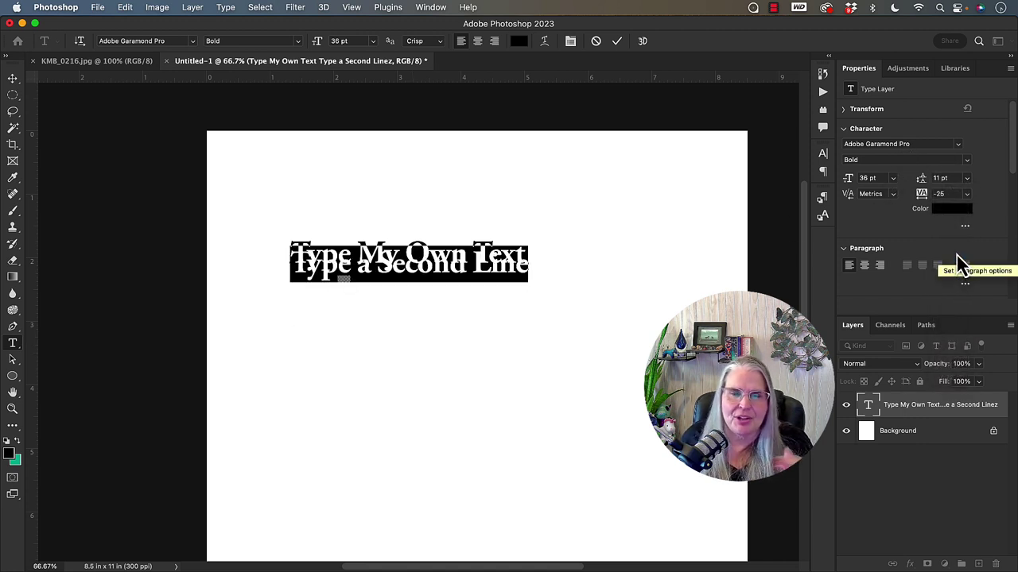
left_click(967, 178)
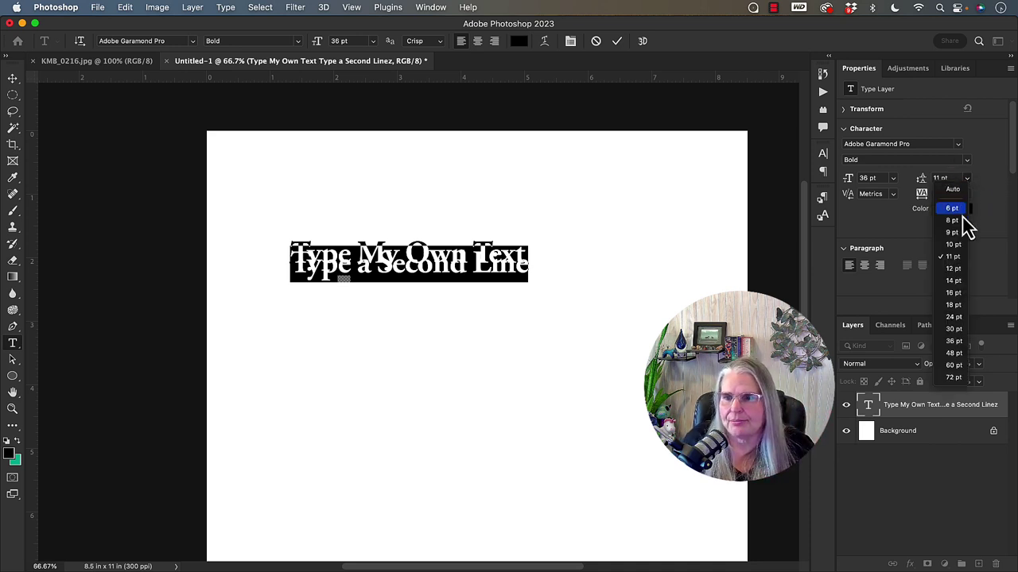
left_click(954, 342)
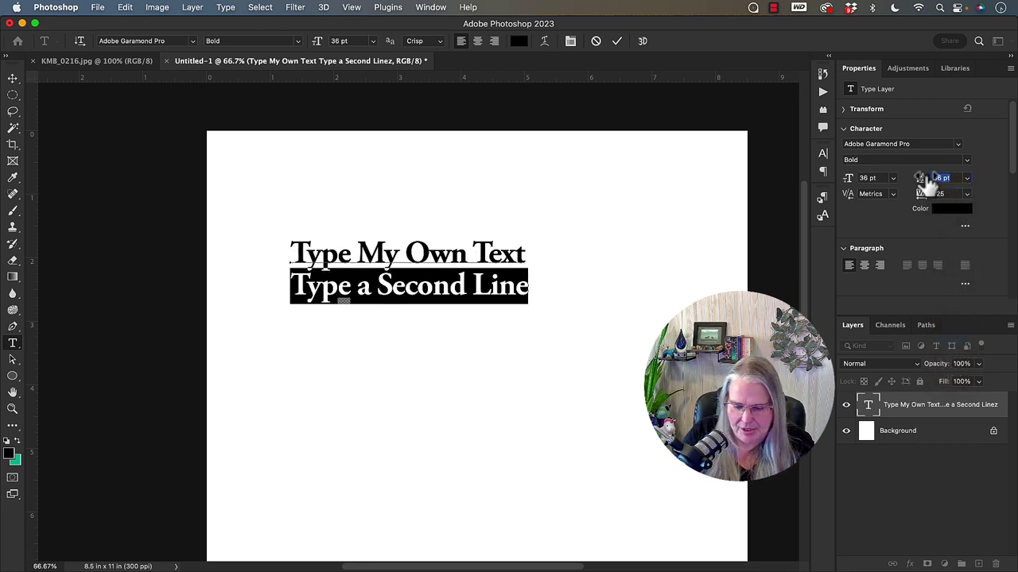
type("38")
key("Tab")
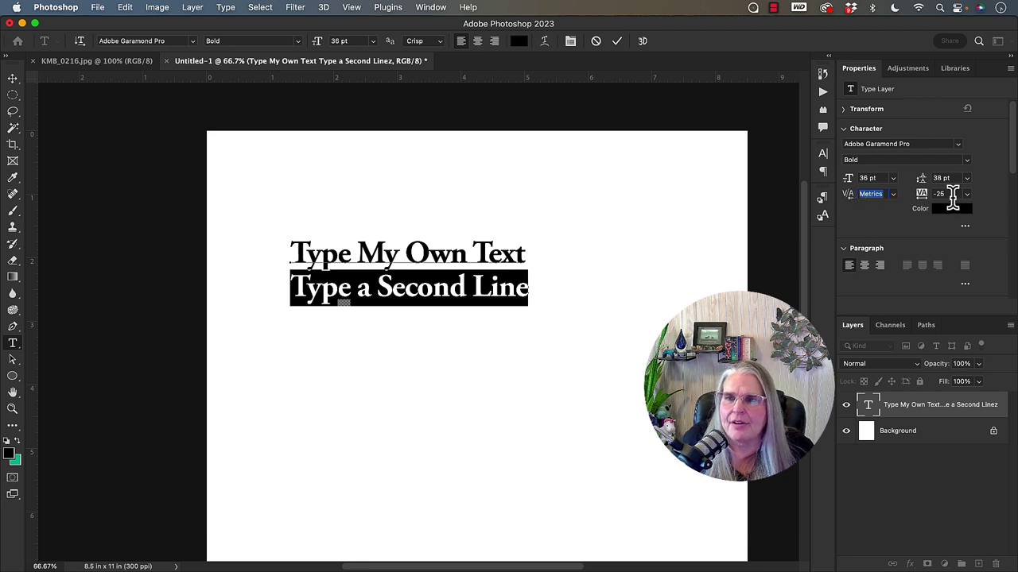
left_click(892, 196)
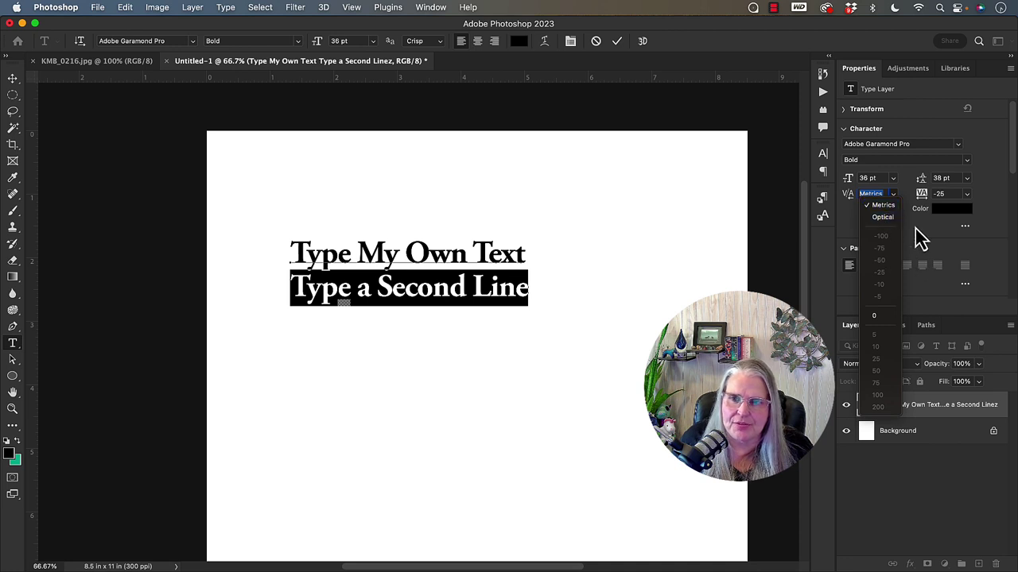
left_click(884, 217)
left_click(892, 195)
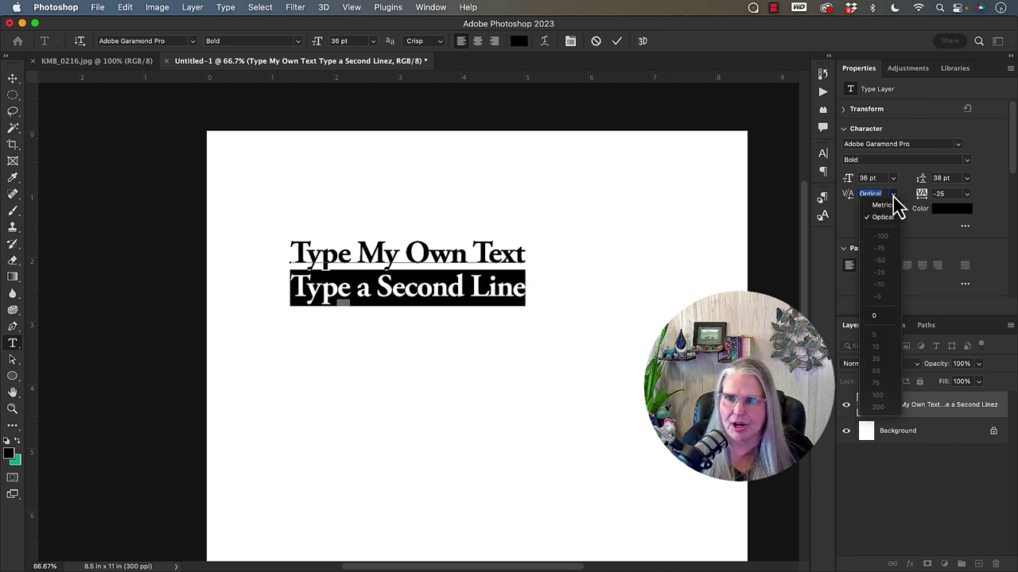
left_click(892, 206)
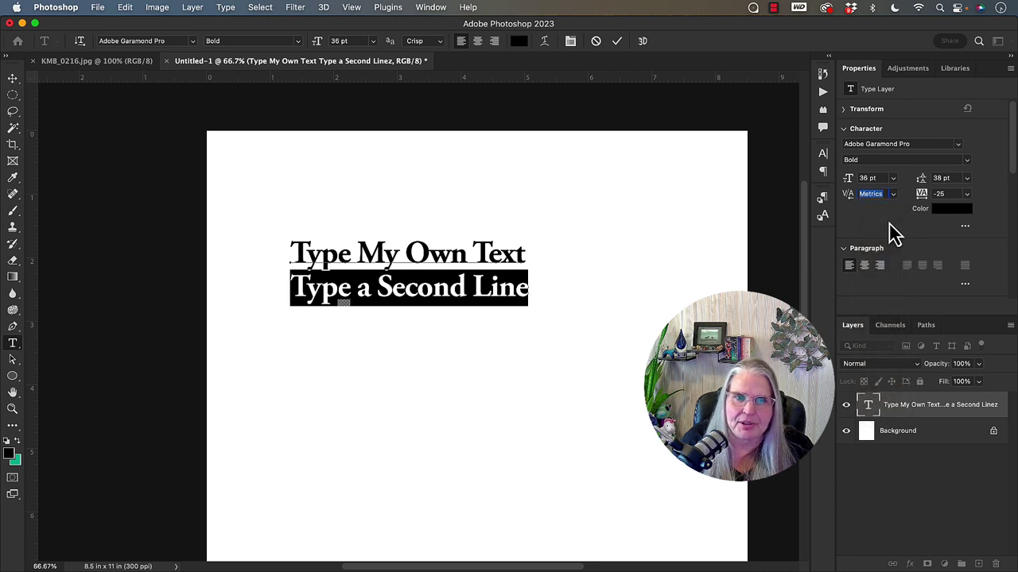
left_click(893, 195)
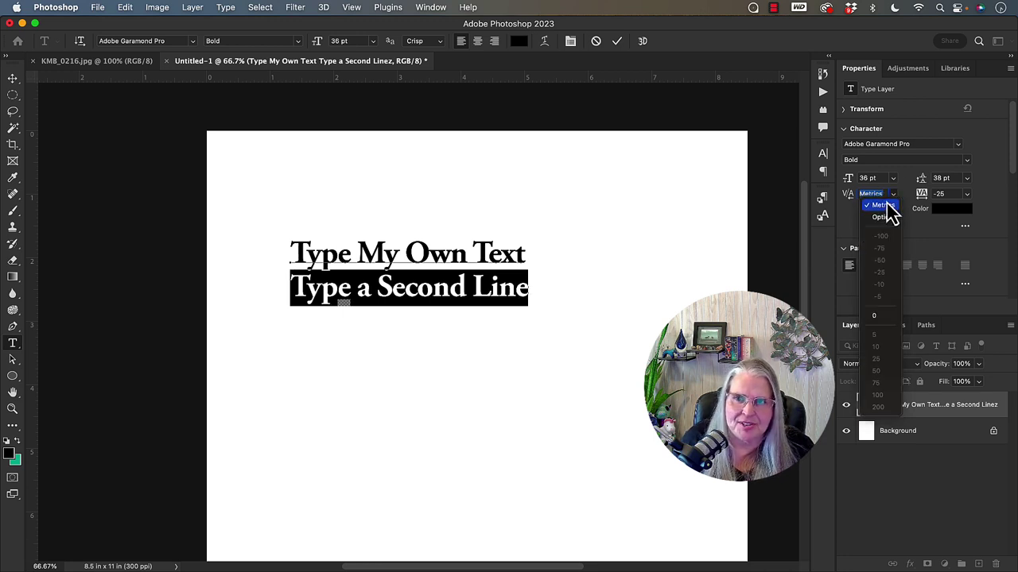
left_click(884, 218)
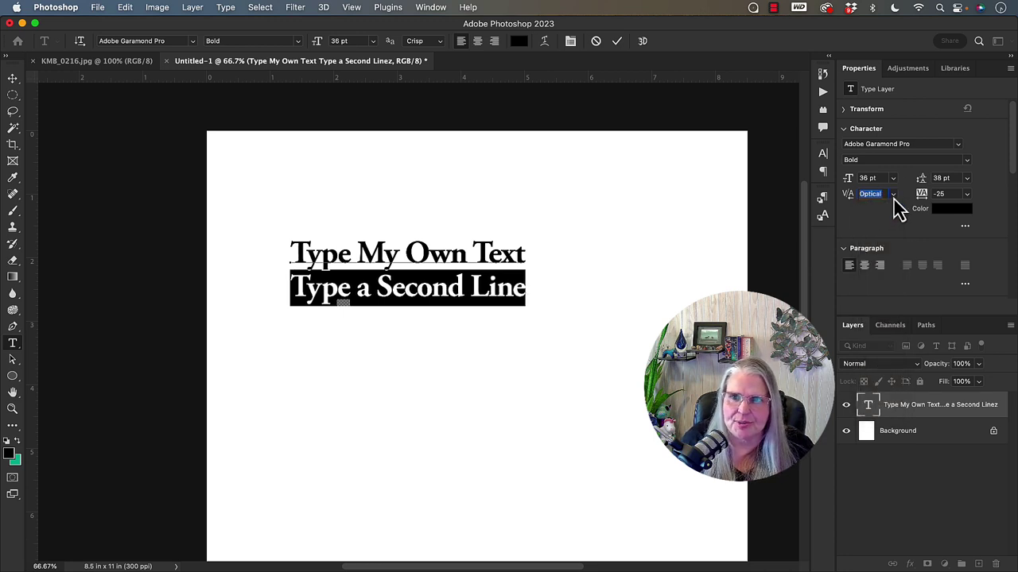
left_click(892, 197)
left_click(891, 206)
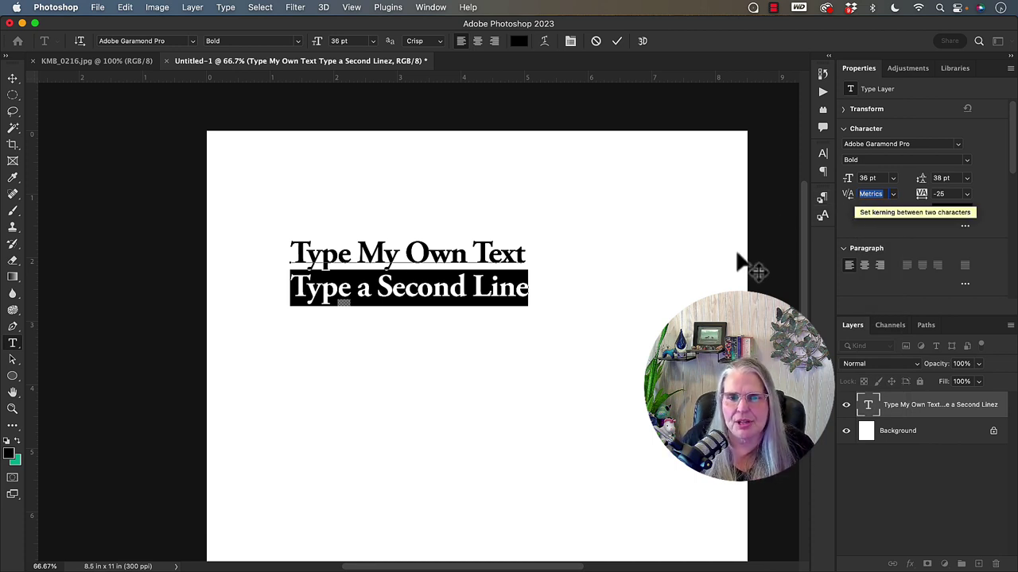
left_click(382, 275)
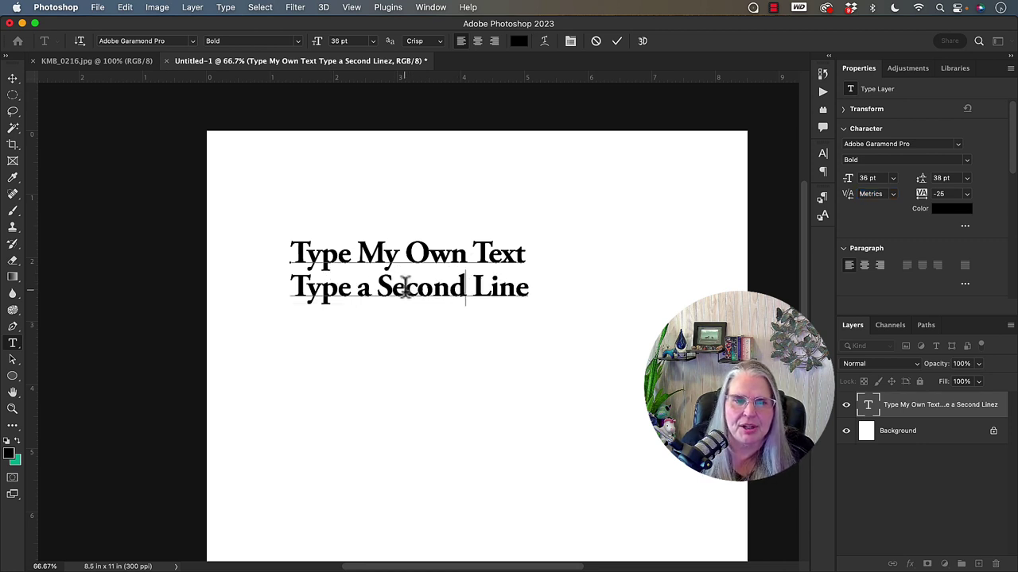
left_click_drag(405, 284, 376, 287)
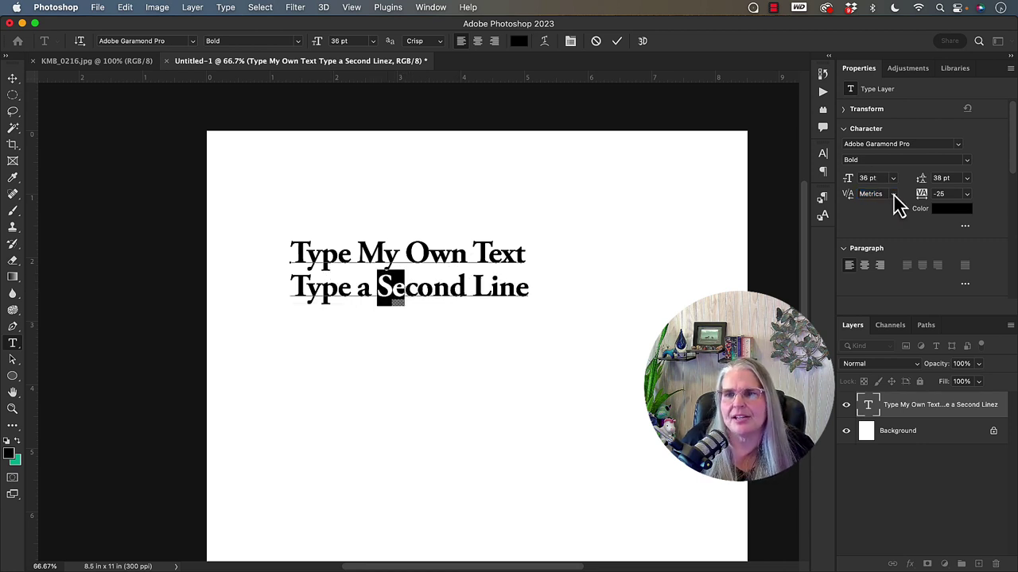
left_click(498, 288)
left_click_drag(498, 287, 472, 287)
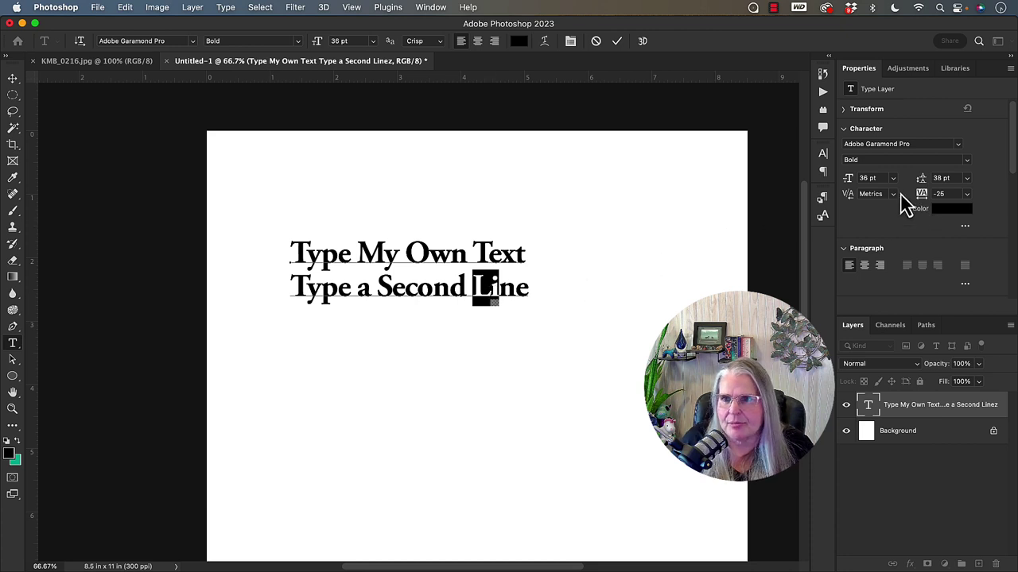
left_click(890, 193)
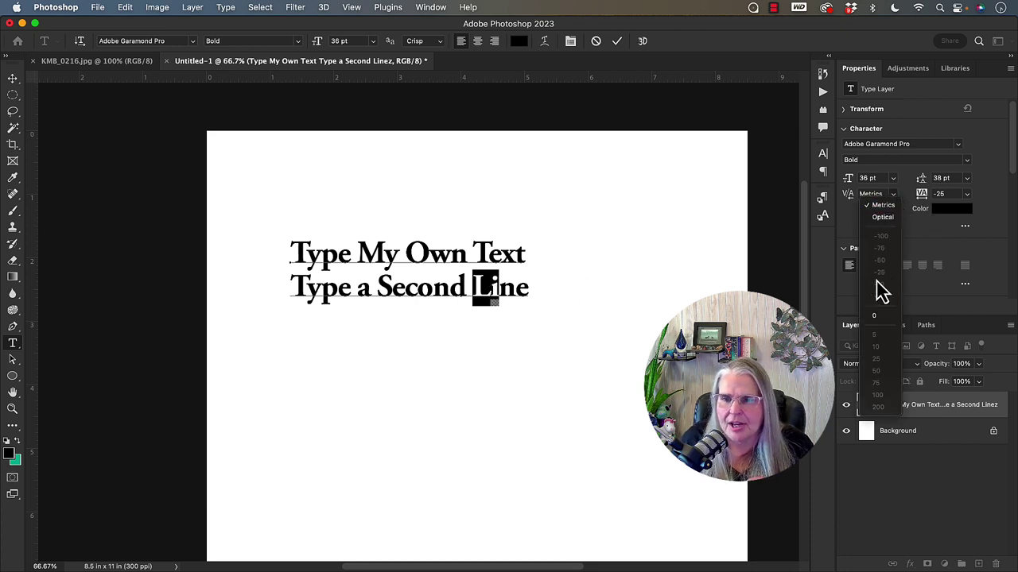
left_click(882, 218)
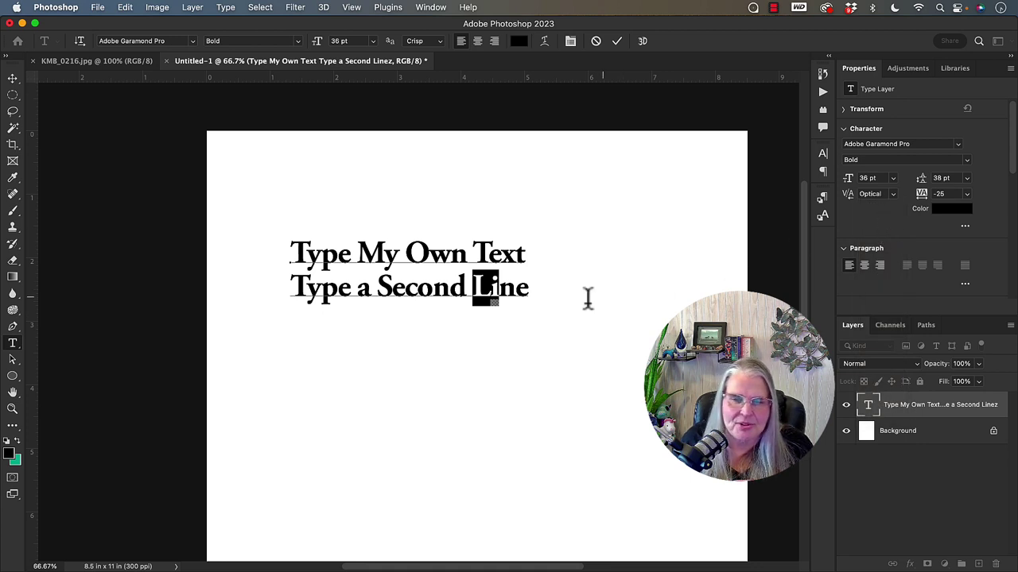
left_click(890, 197)
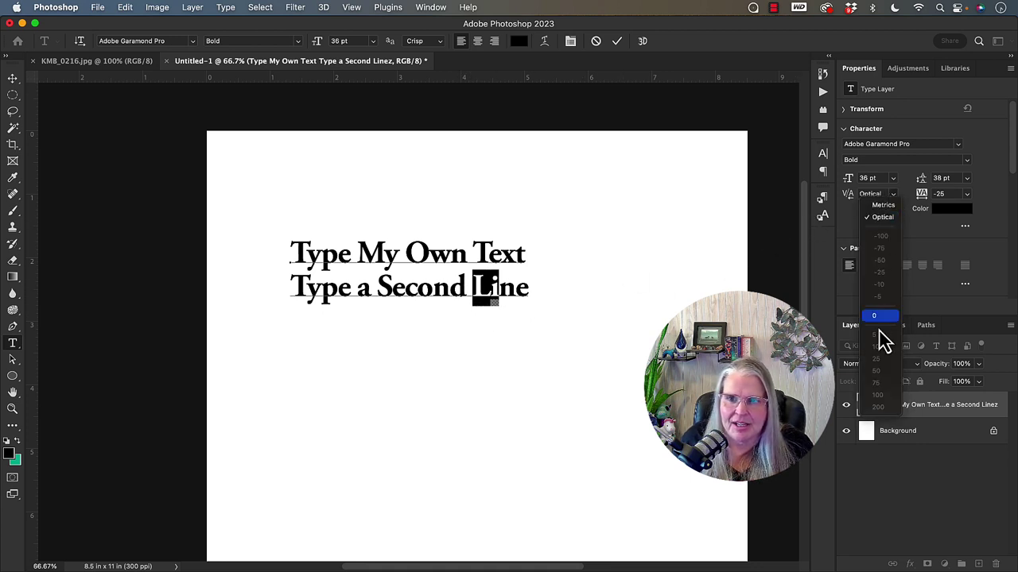
left_click(880, 325)
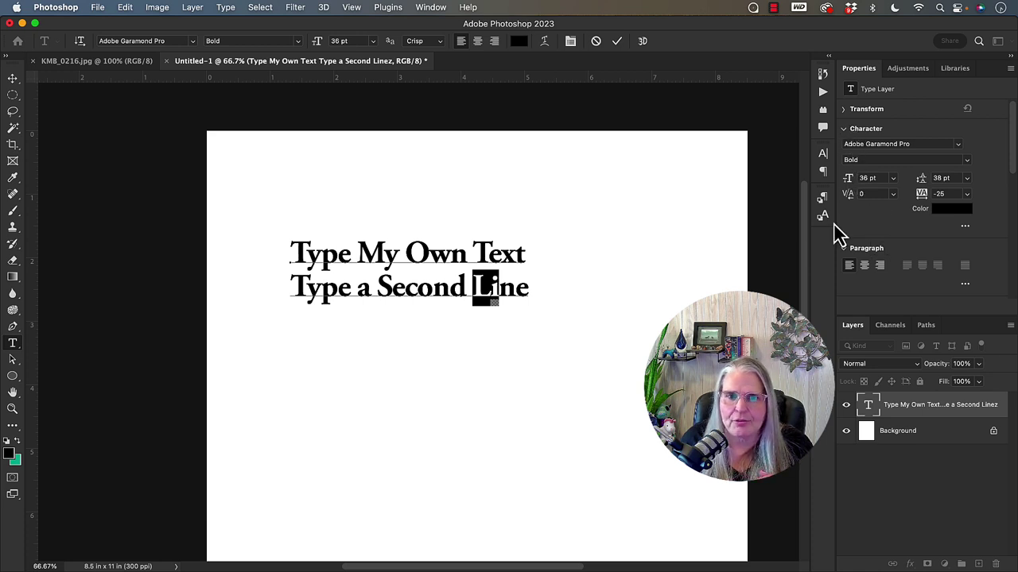
left_click(892, 199)
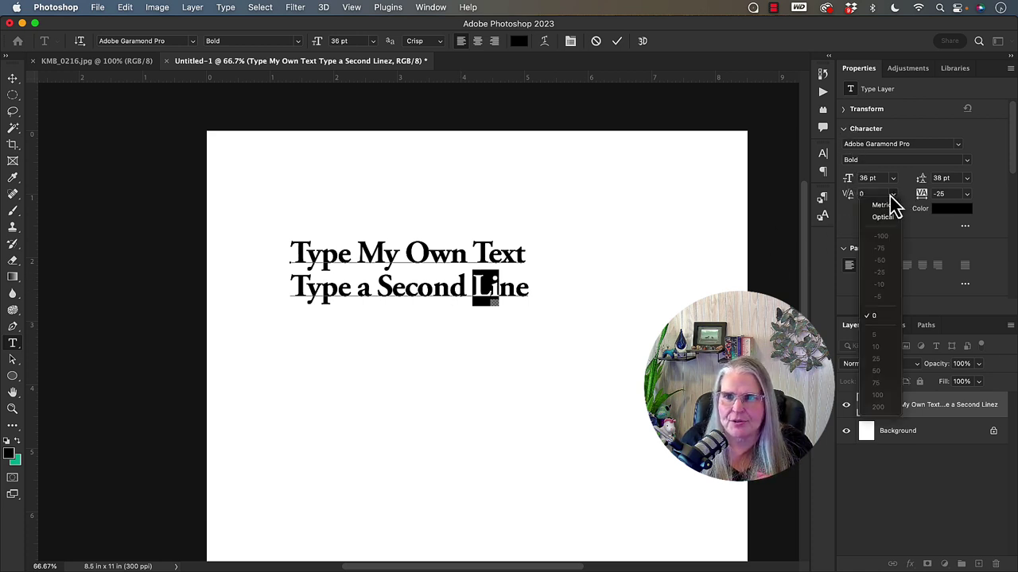
left_click(883, 206)
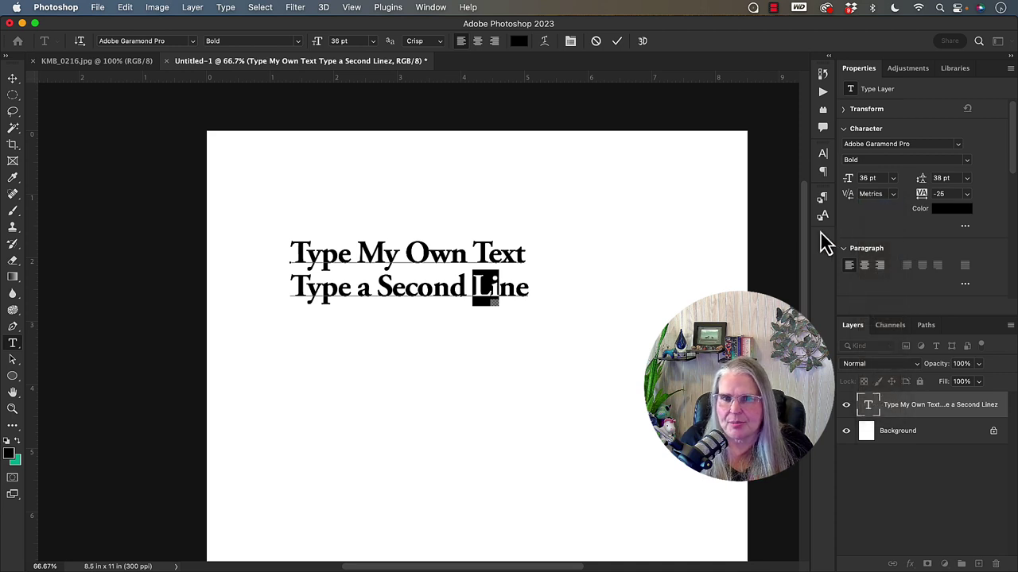
left_click(488, 296)
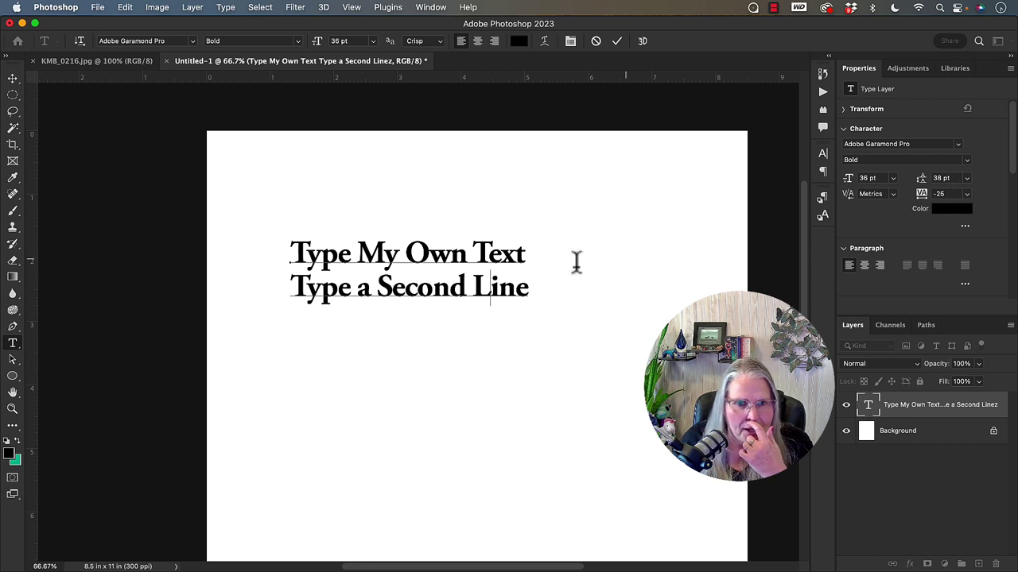
Retype the second line as 'TYPE SECOND LINE' and try 100 tracking
left_click_drag(528, 287, 182, 268)
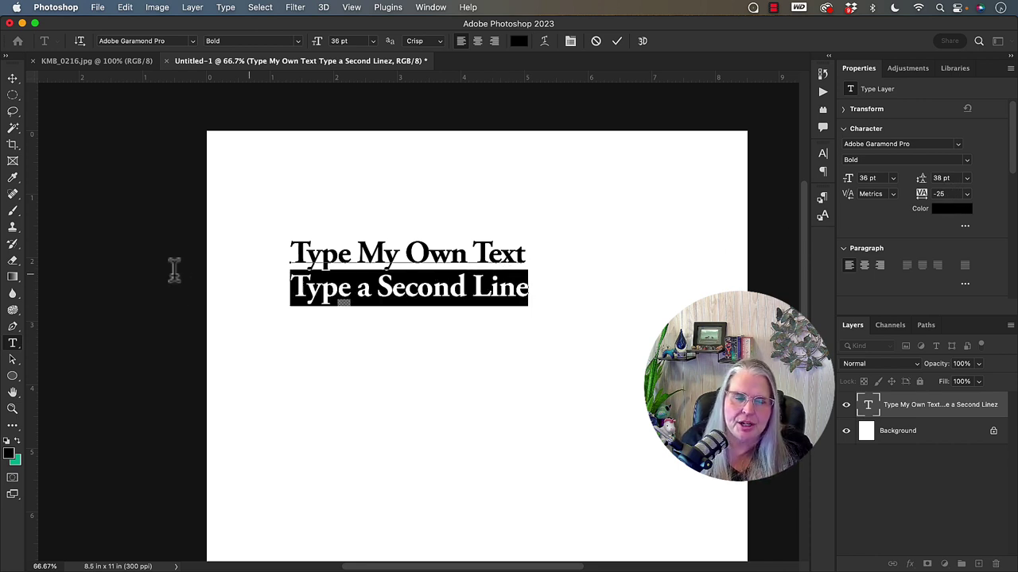
type("TYPE ")
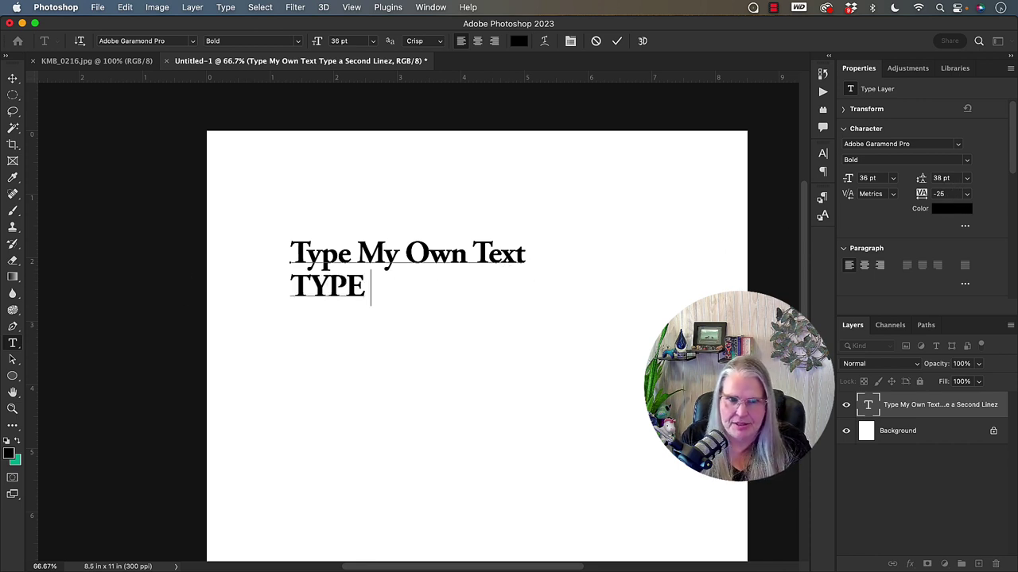
type("SECOND LINE")
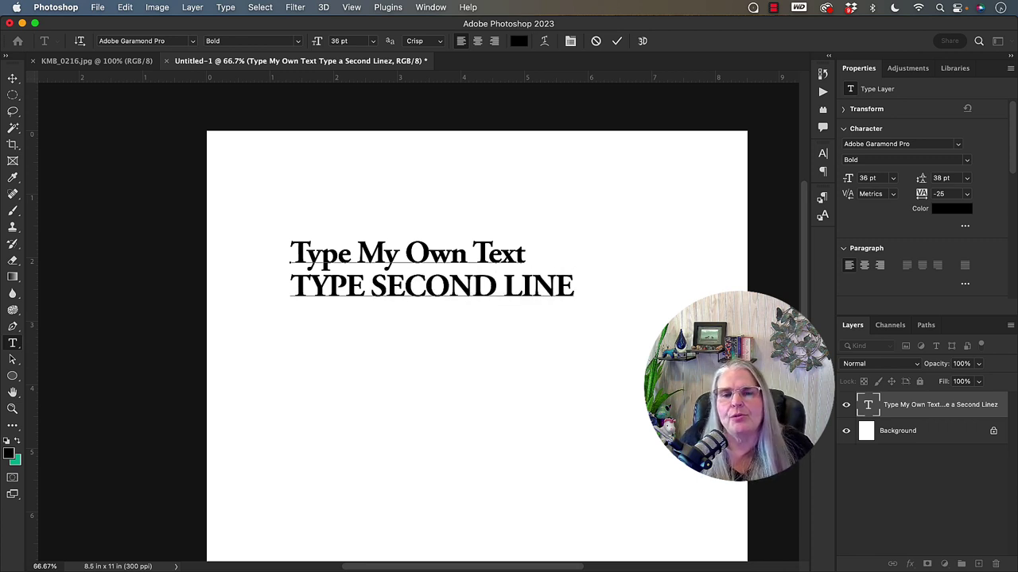
left_click_drag(573, 286, 274, 286)
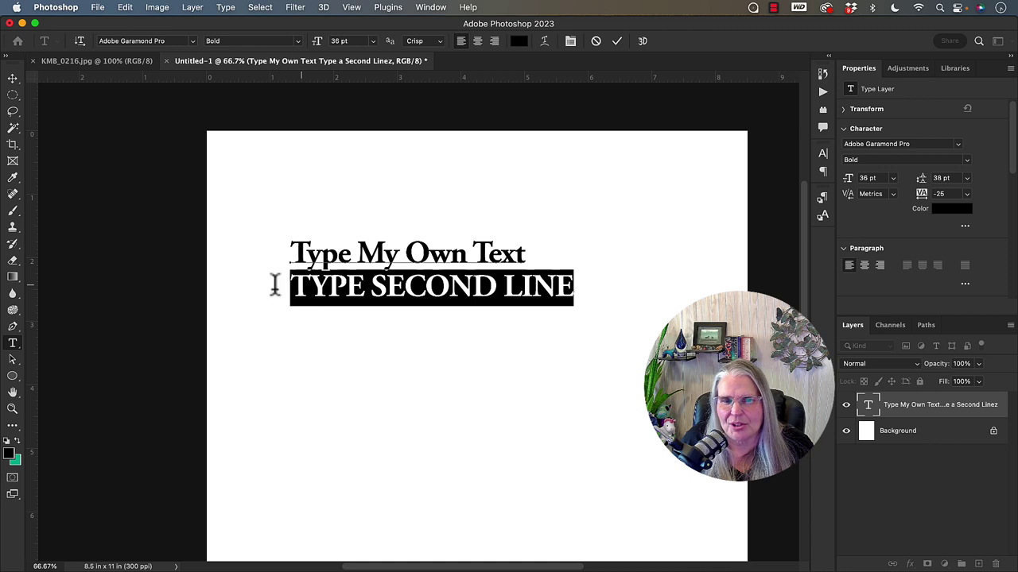
left_click(967, 195)
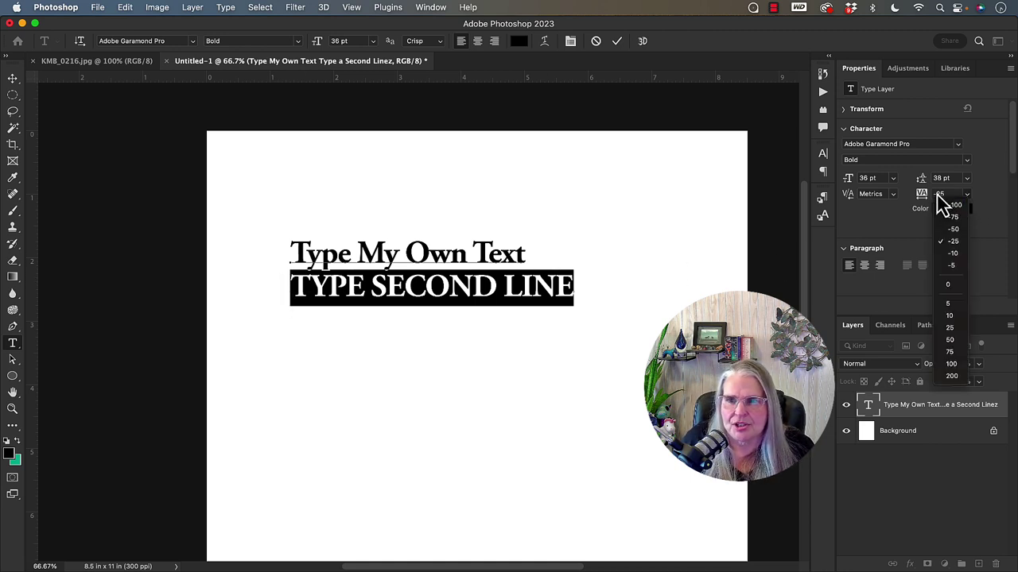
left_click(950, 364)
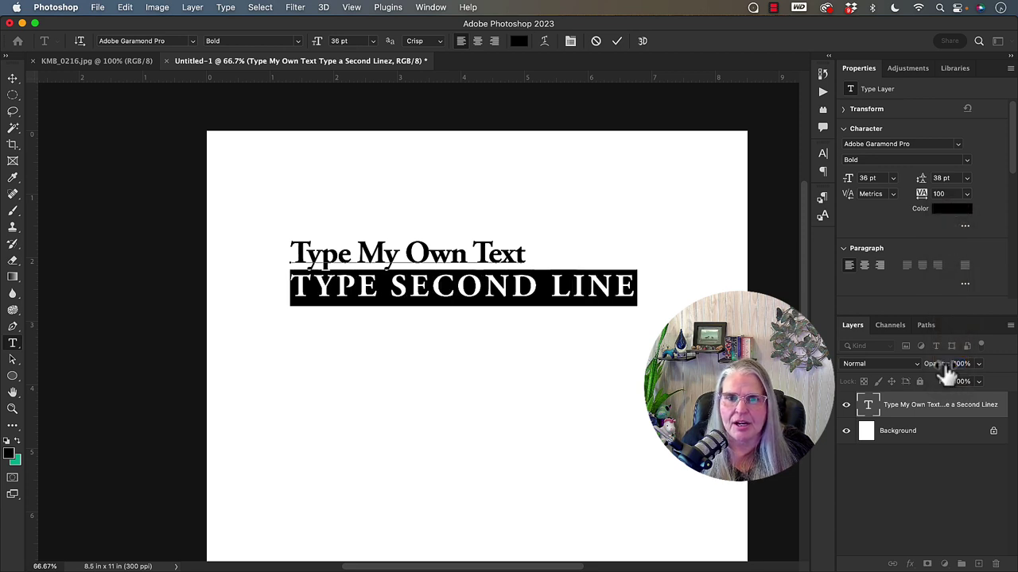
left_click(455, 288)
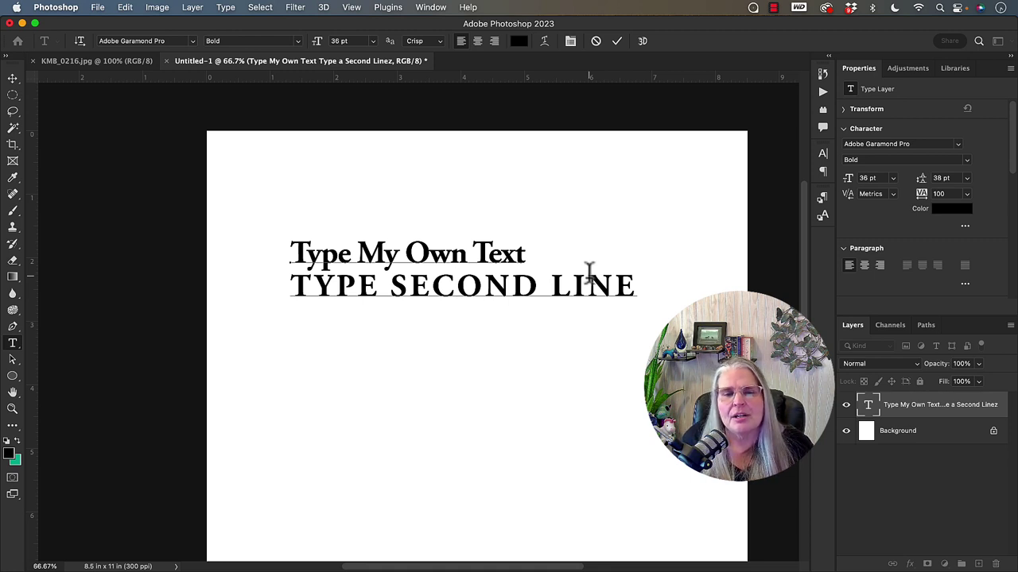
Apply 200 tracking to the second line and commit the layer
triple_click(508, 290)
left_click(967, 194)
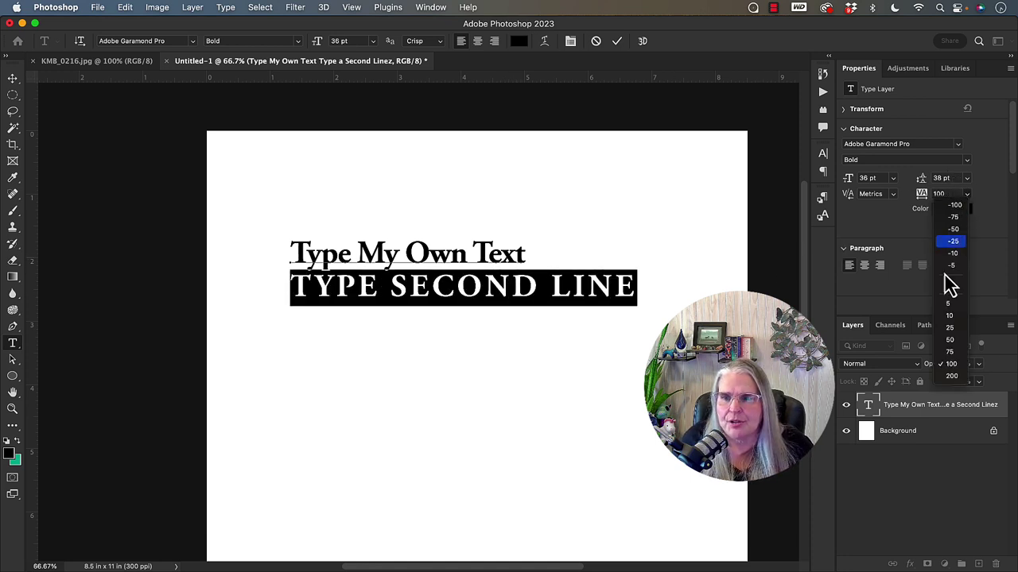
left_click(947, 375)
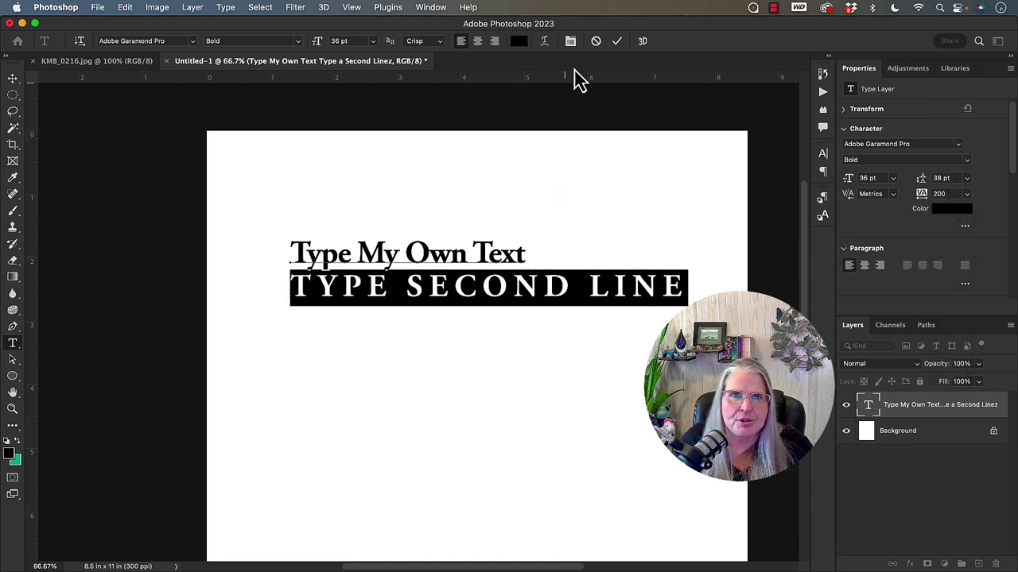
left_click(616, 41)
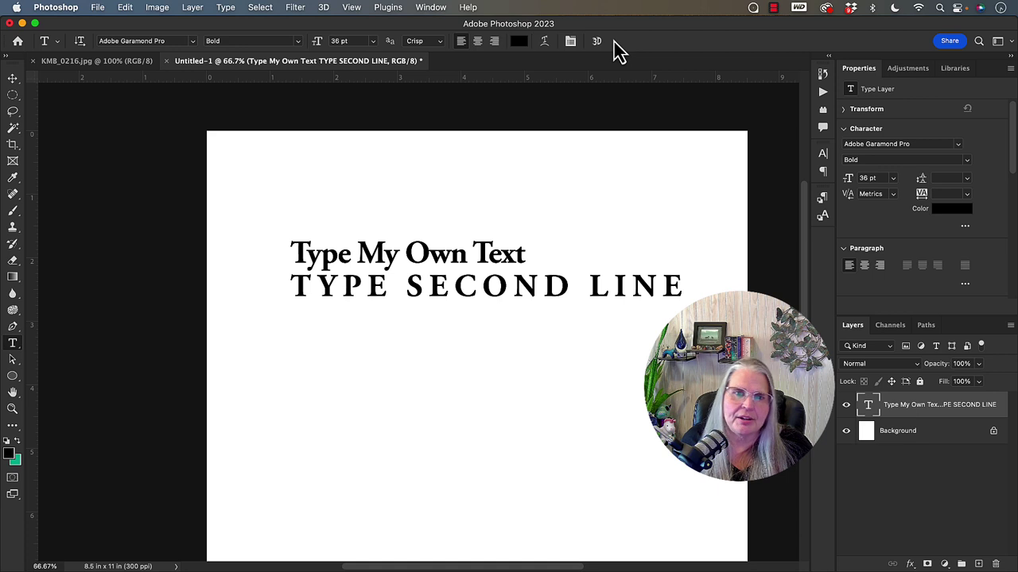
left_click(967, 194)
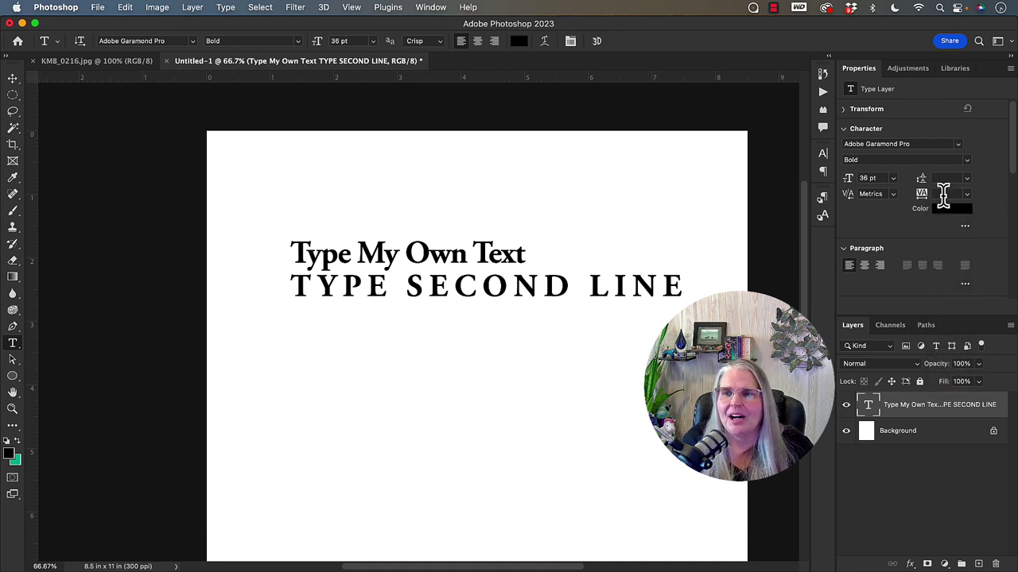
Try -50 tracking on both heading lines, then settle on 0 tracking
left_click(966, 195)
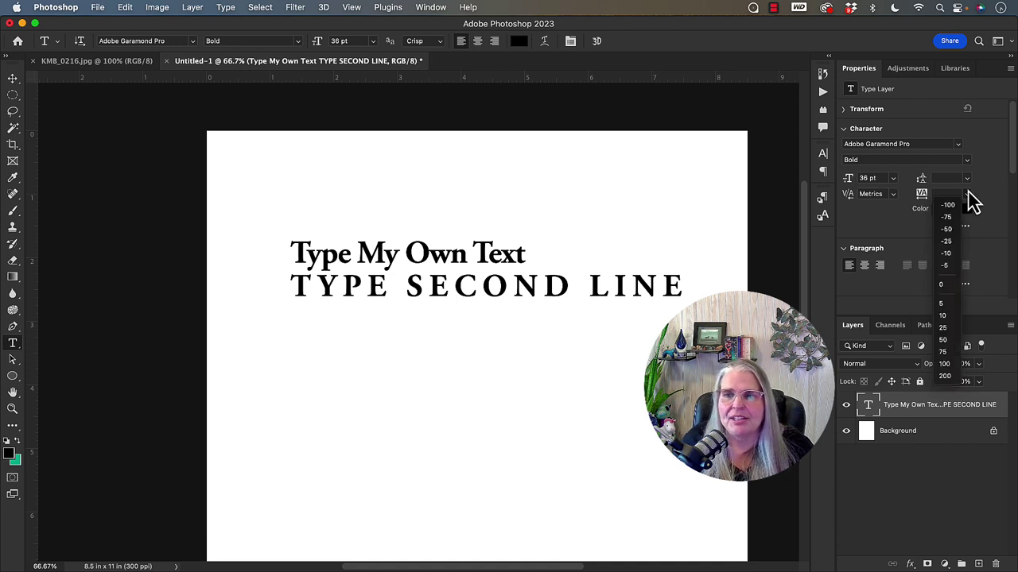
left_click(947, 230)
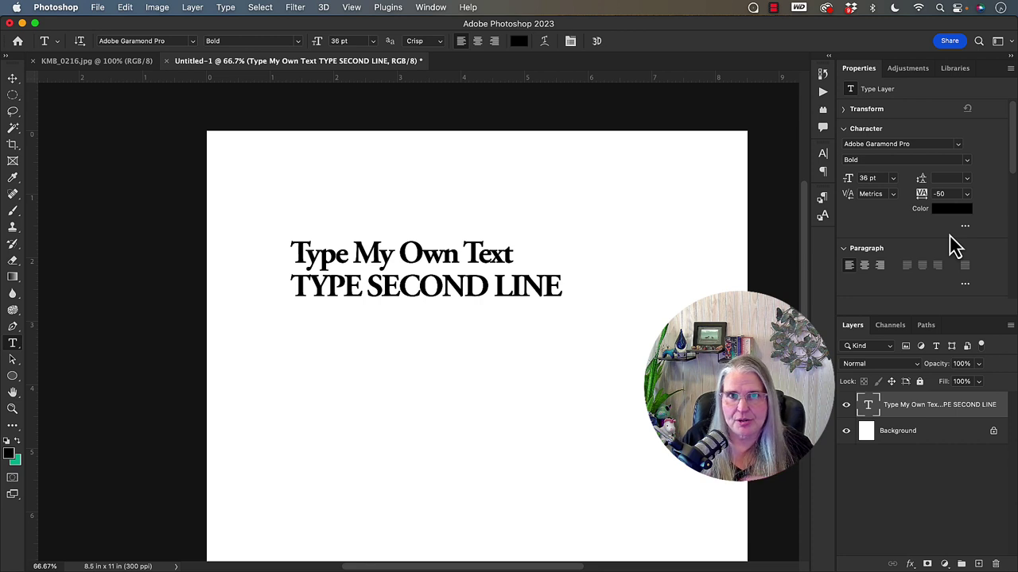
left_click(967, 196)
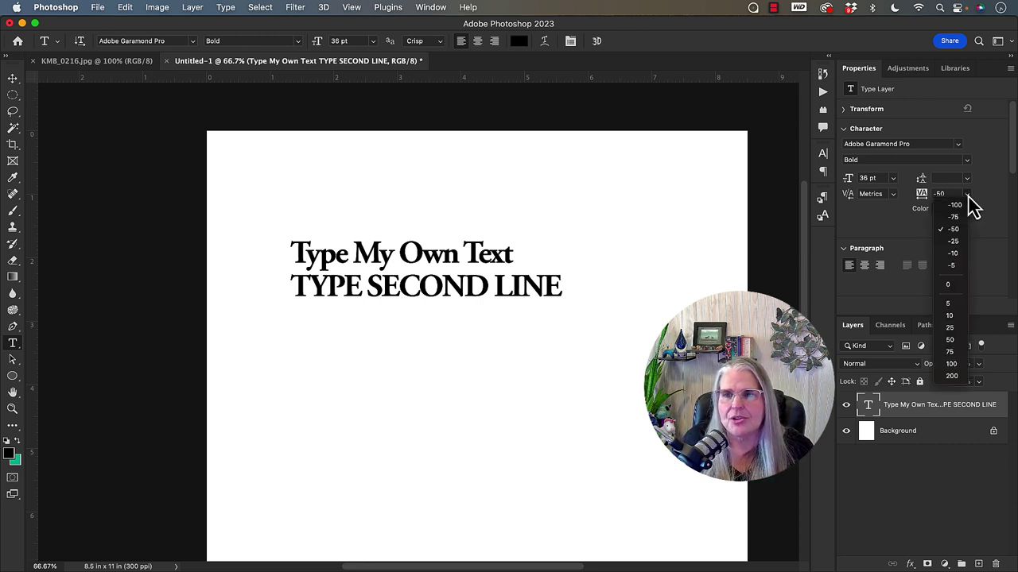
left_click(949, 285)
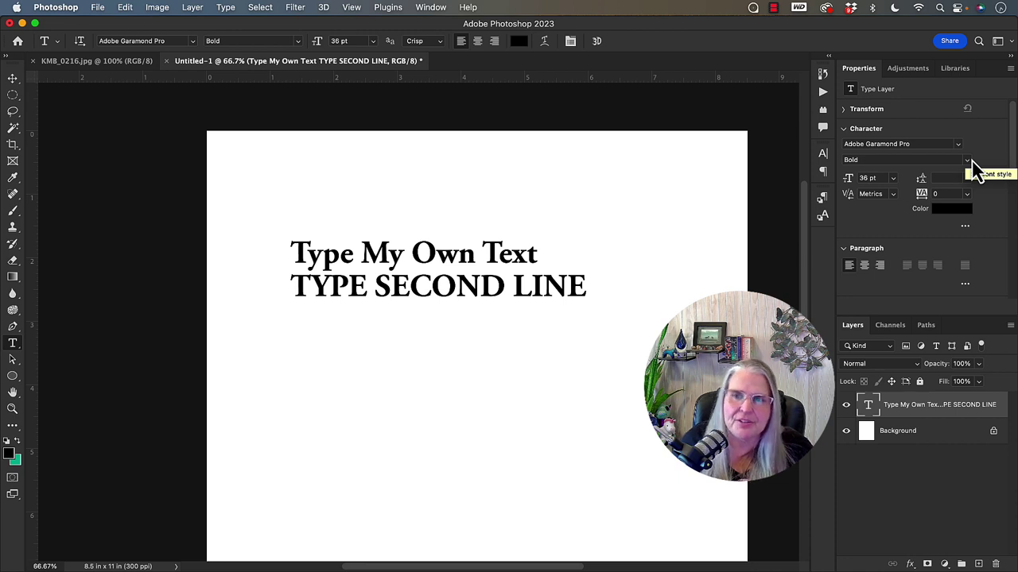
Color the heading lines red (cc1a1a) and expand the extra Paragraph spacing options
left_click(952, 209)
left_click(813, 256)
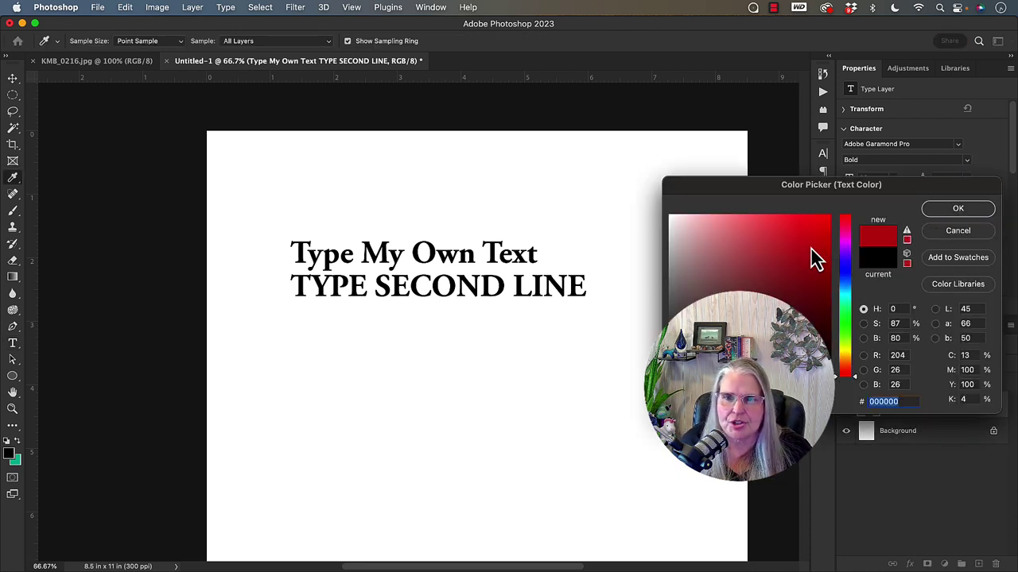
left_click(963, 211)
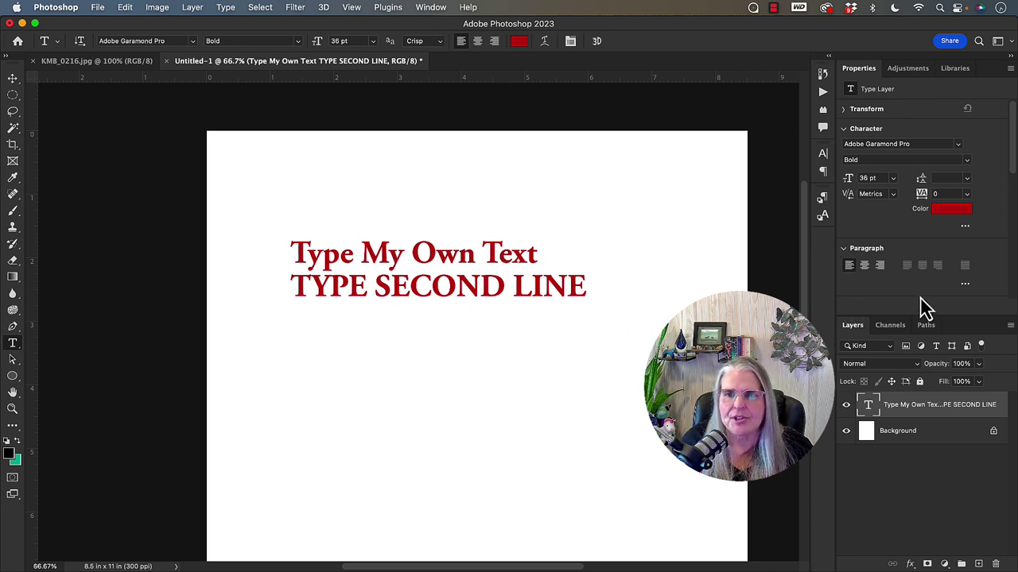
left_click(965, 285)
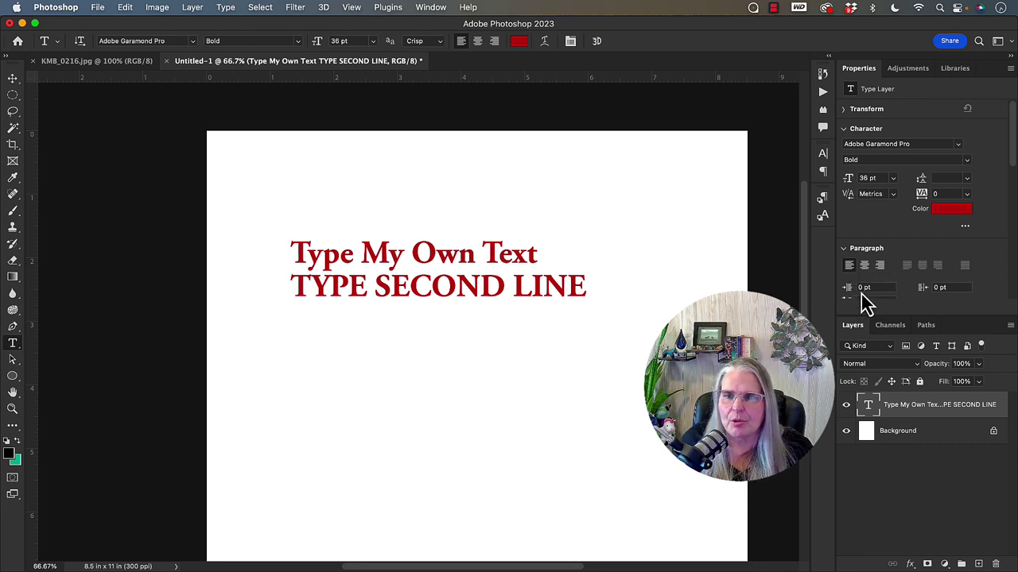
scroll(911, 286, "down", 2)
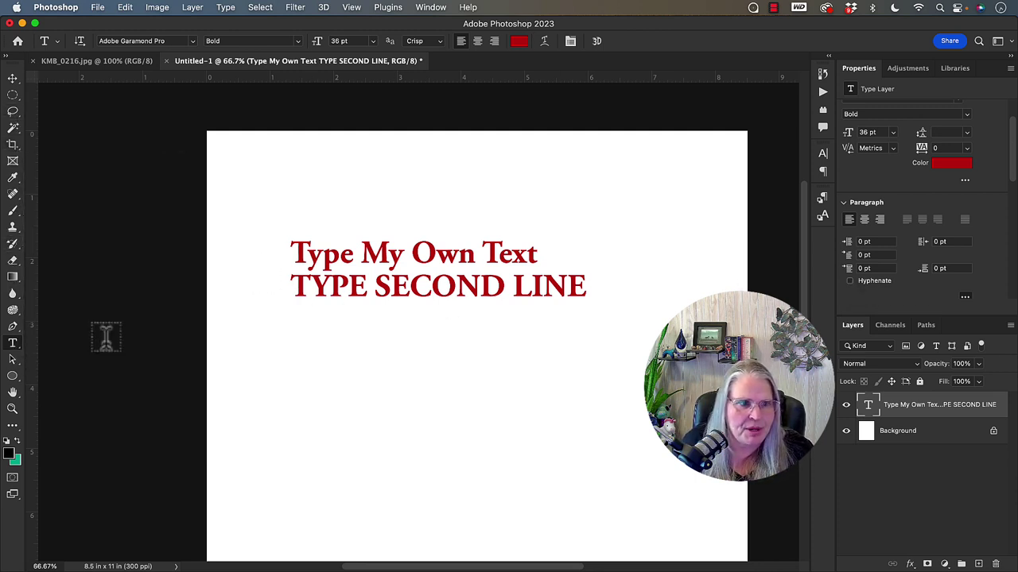
Shift the red heading up-right and draw a placeholder paragraph text box beneath it
left_click(13, 78)
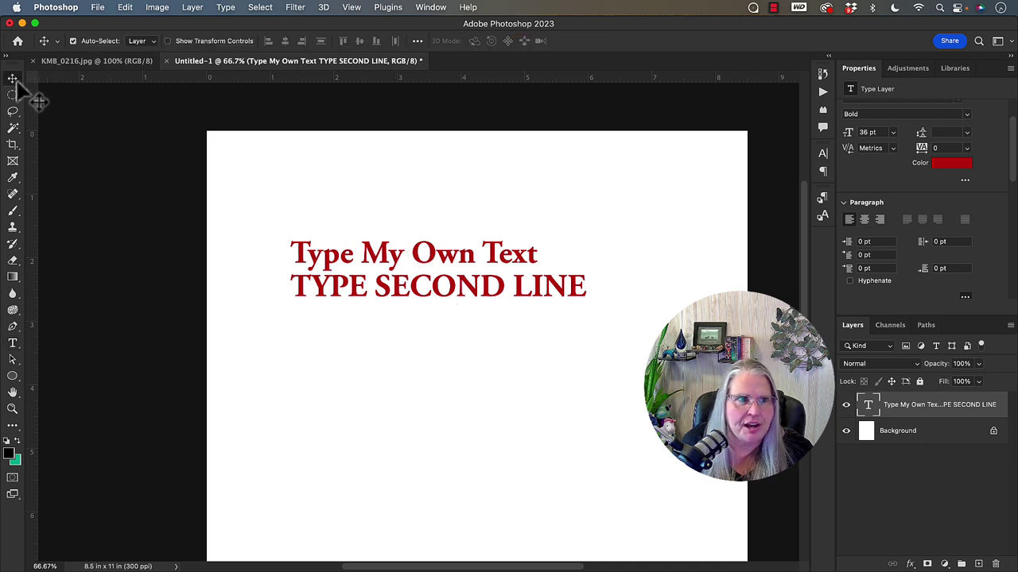
left_click_drag(395, 265, 444, 199)
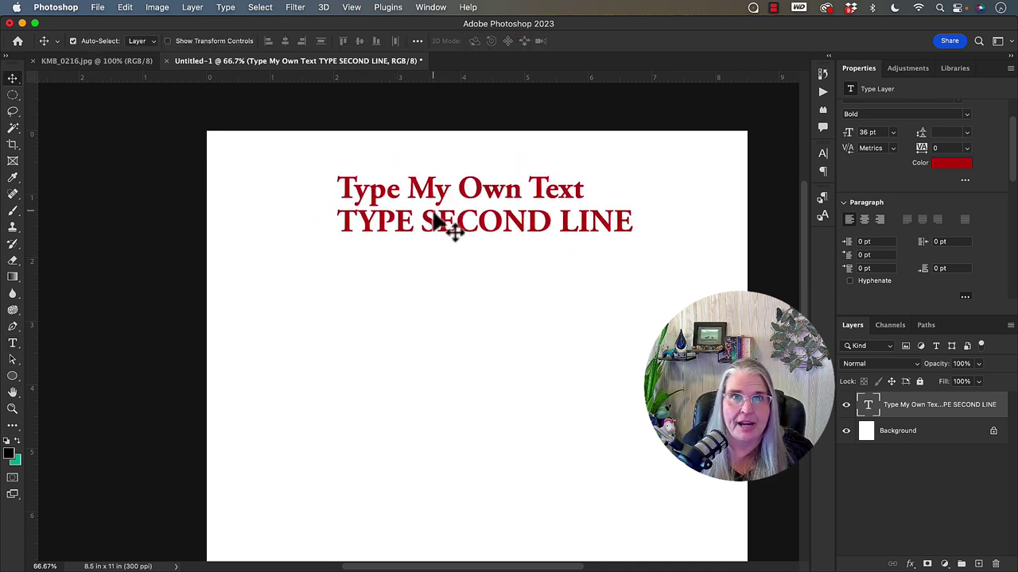
left_click(16, 350)
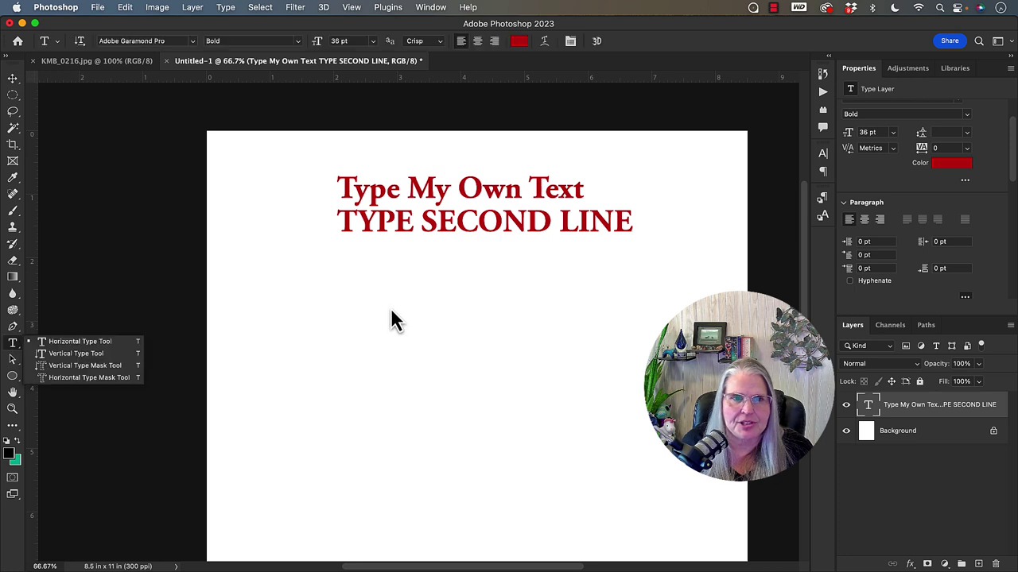
left_click(389, 298)
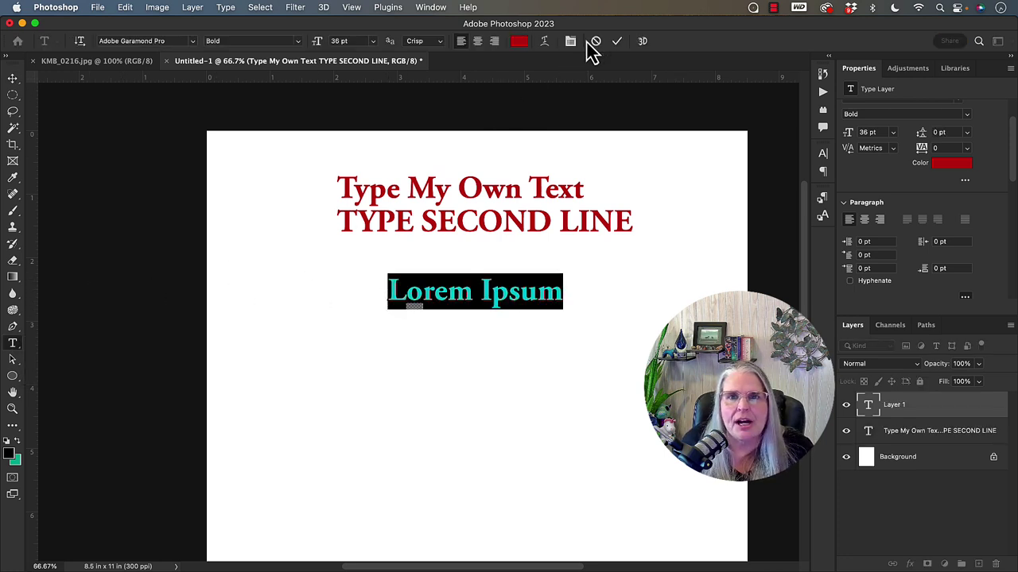
left_click(596, 41)
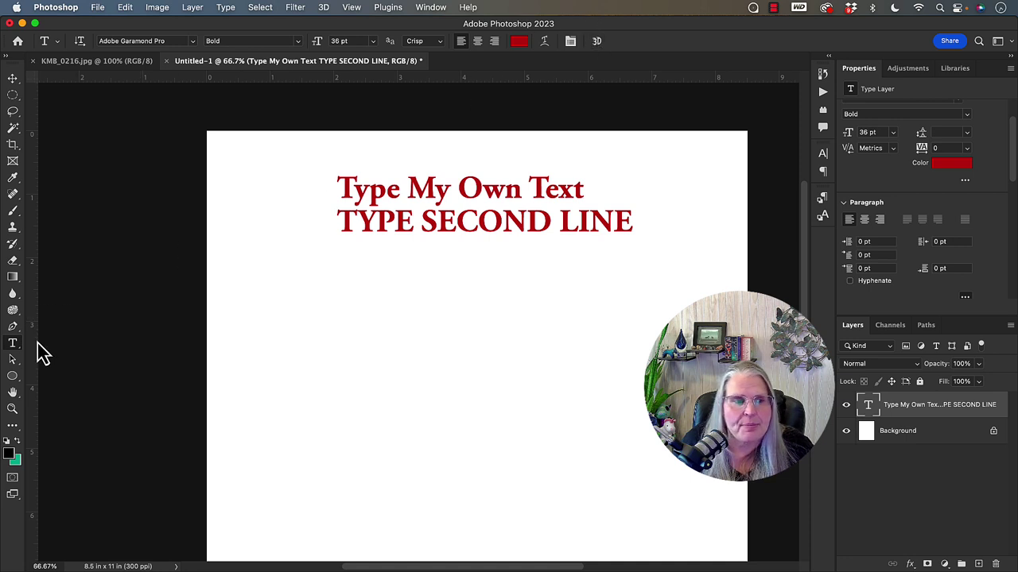
left_click_drag(353, 277, 592, 484)
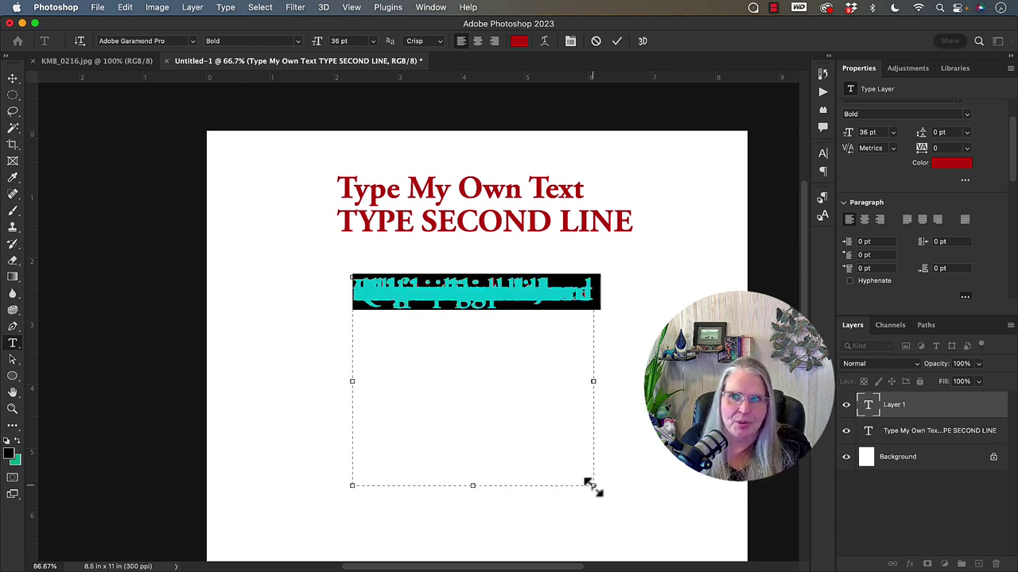
Give the placeholder paragraph 14 pt leading and a 12 pt font size
left_click(967, 132)
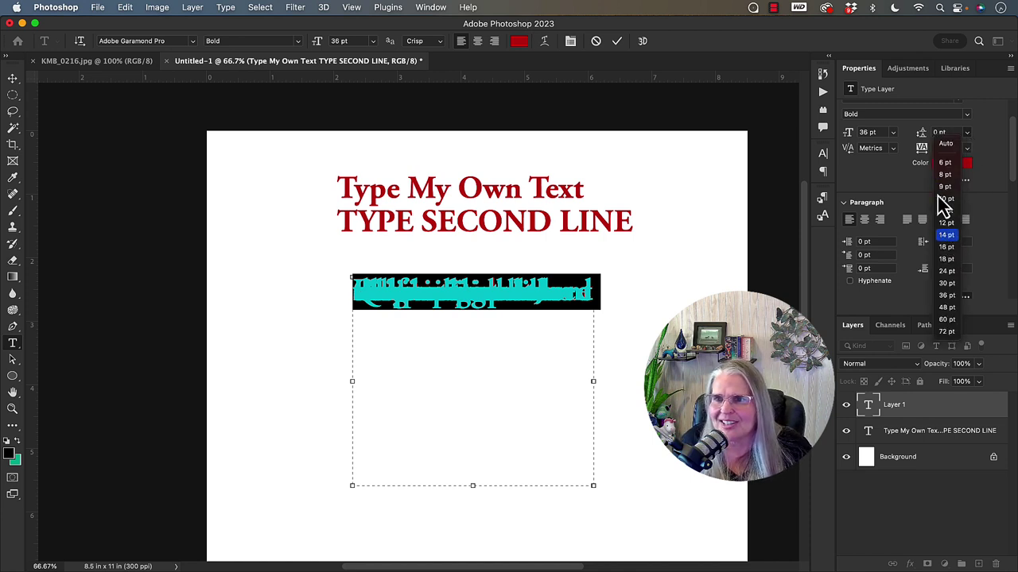
left_click(945, 235)
left_click(892, 132)
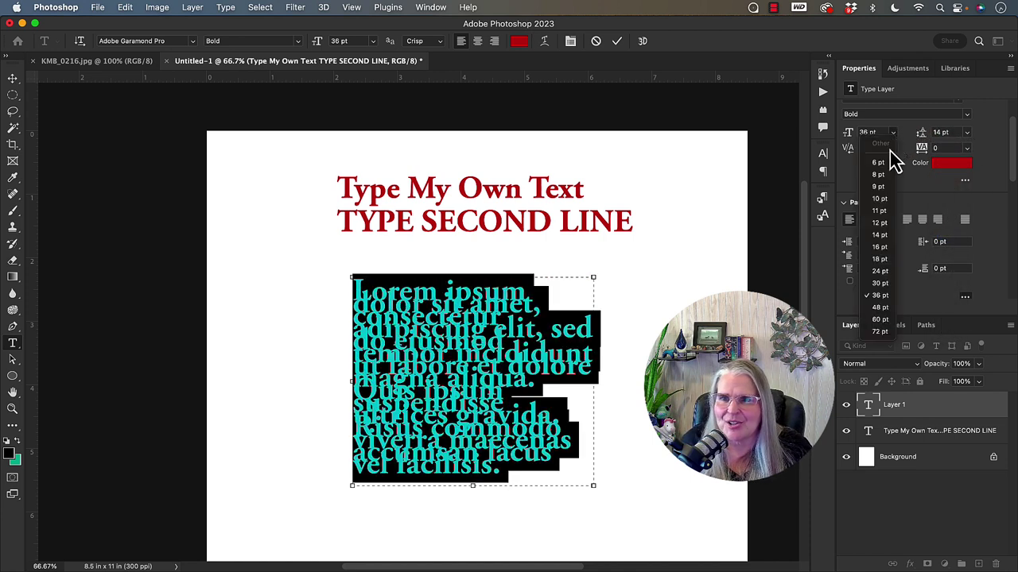
left_click(879, 224)
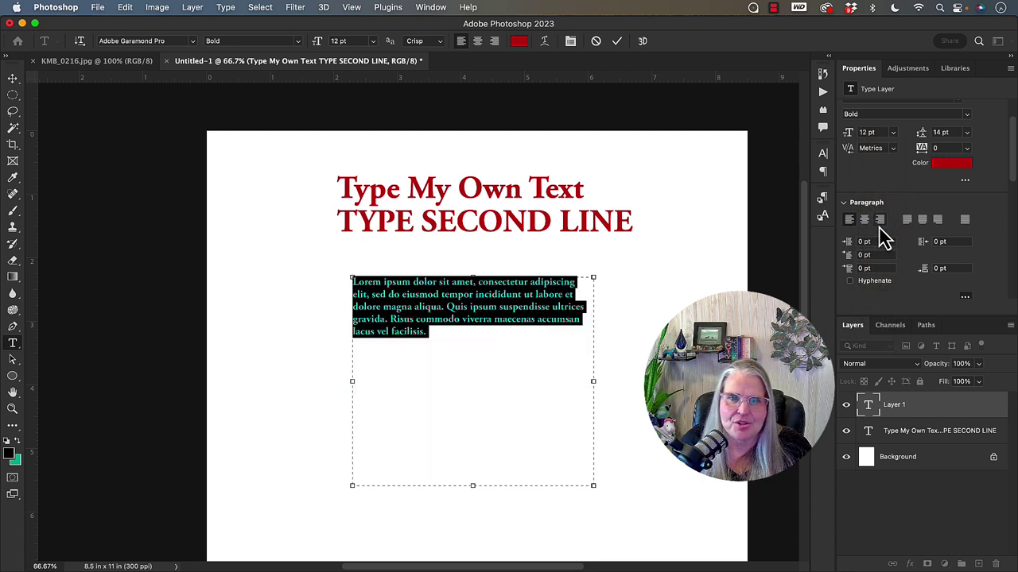
Make the paragraph text black (000000) and narrow its box so the text rewraps
left_click(415, 306)
left_click_drag(431, 326, 342, 280)
left_click(954, 163)
type("000000")
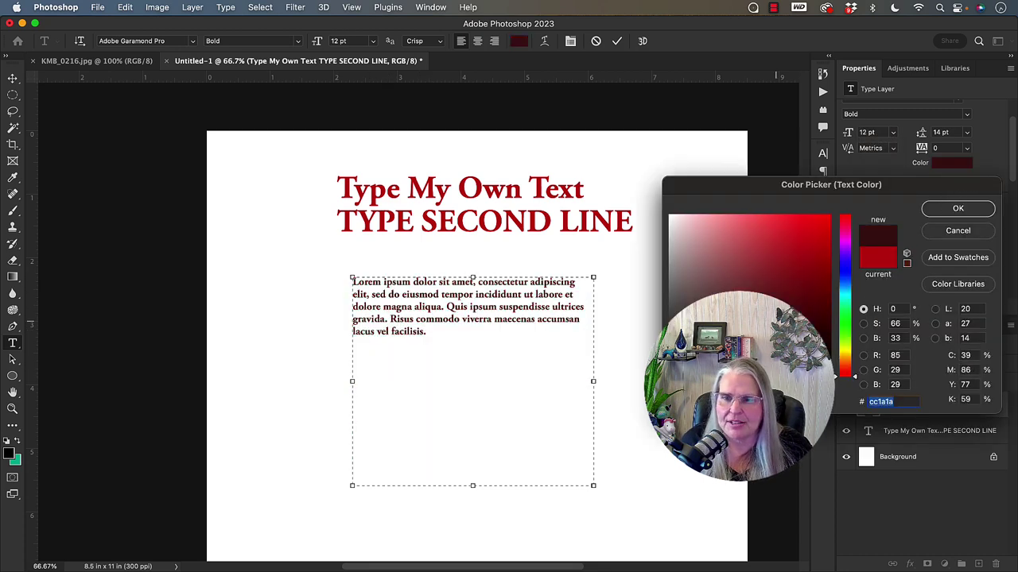
key("Return")
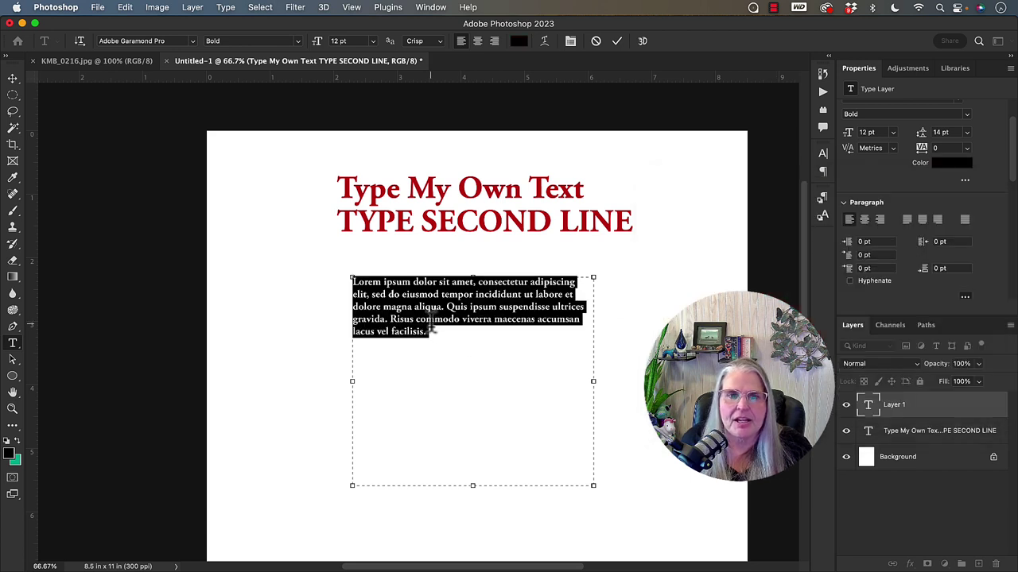
left_click(431, 332)
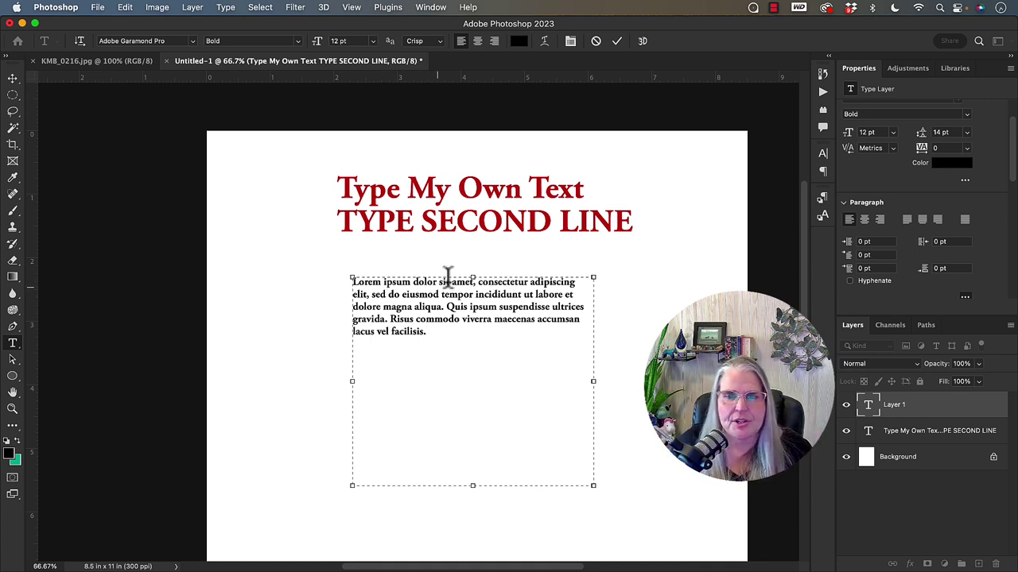
left_click_drag(593, 384, 573, 373)
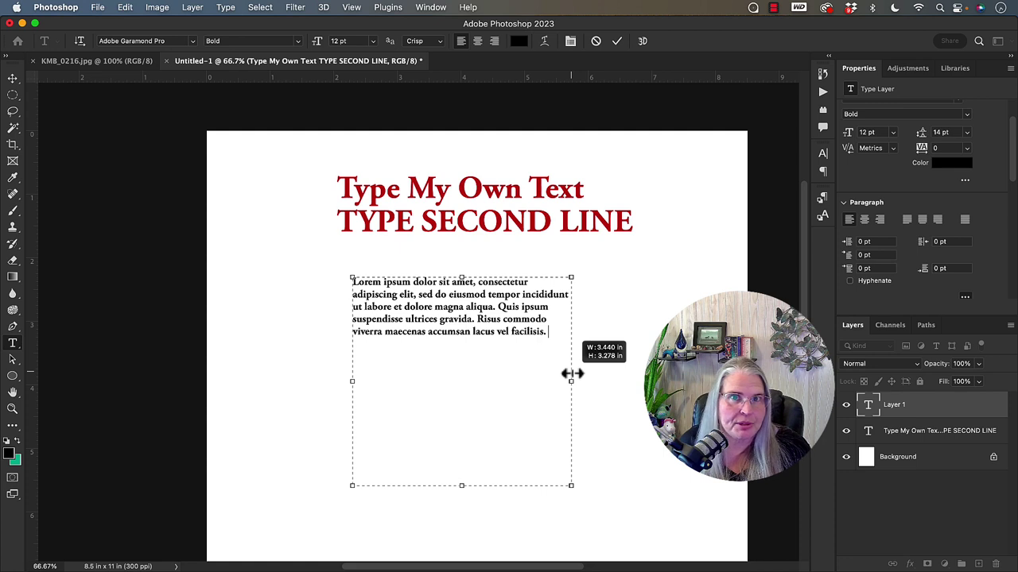
left_click_drag(572, 374, 572, 373)
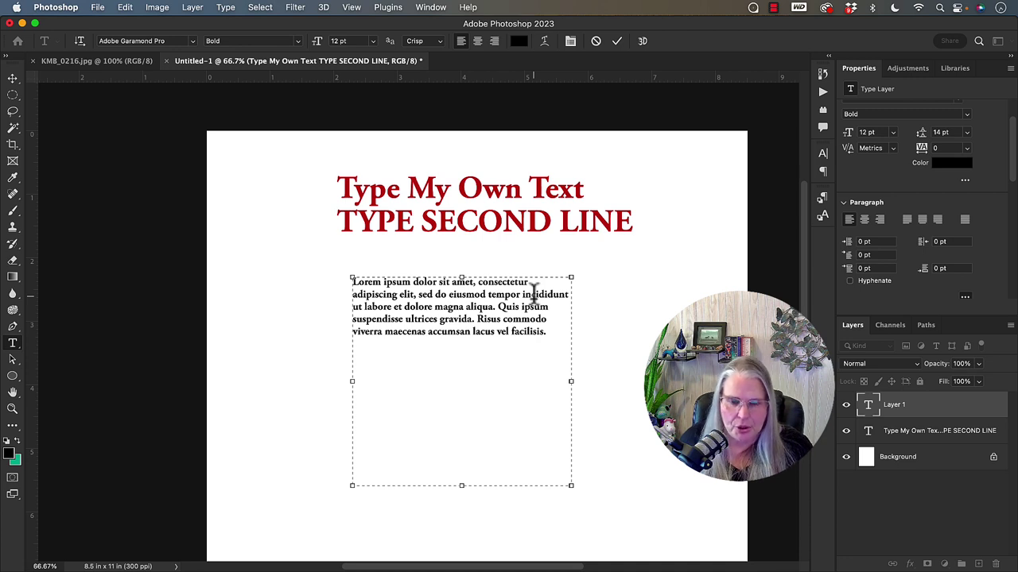
Finish the closing line 'Hypenate a word', testing Hyphenate and leaving it off
type("penate a word")
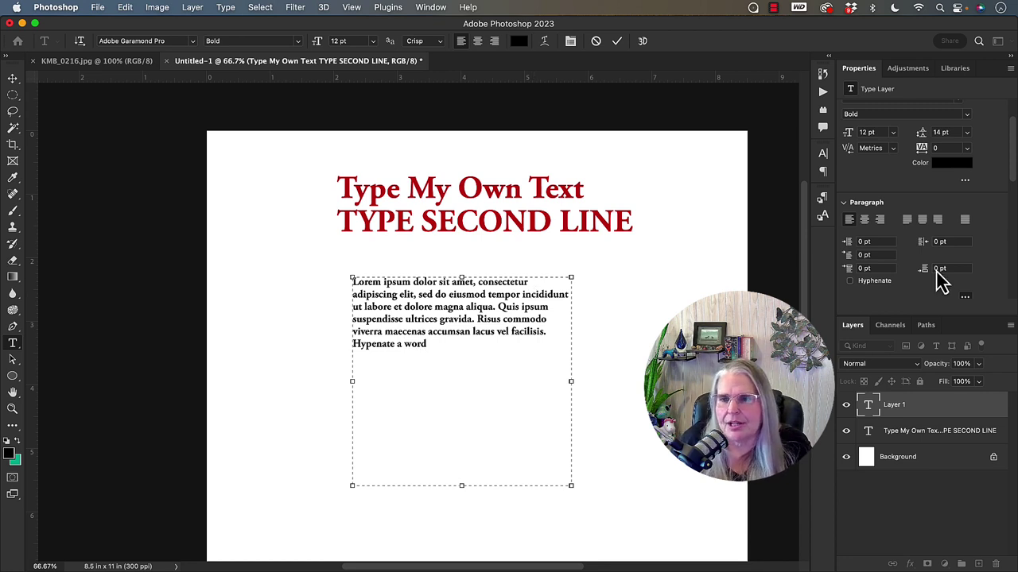
left_click(849, 280)
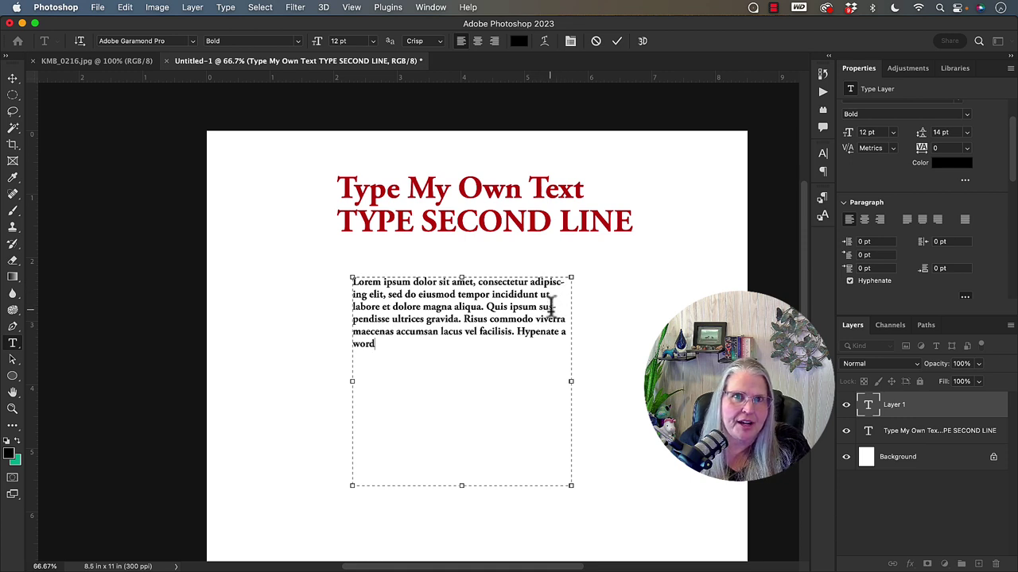
left_click(849, 281)
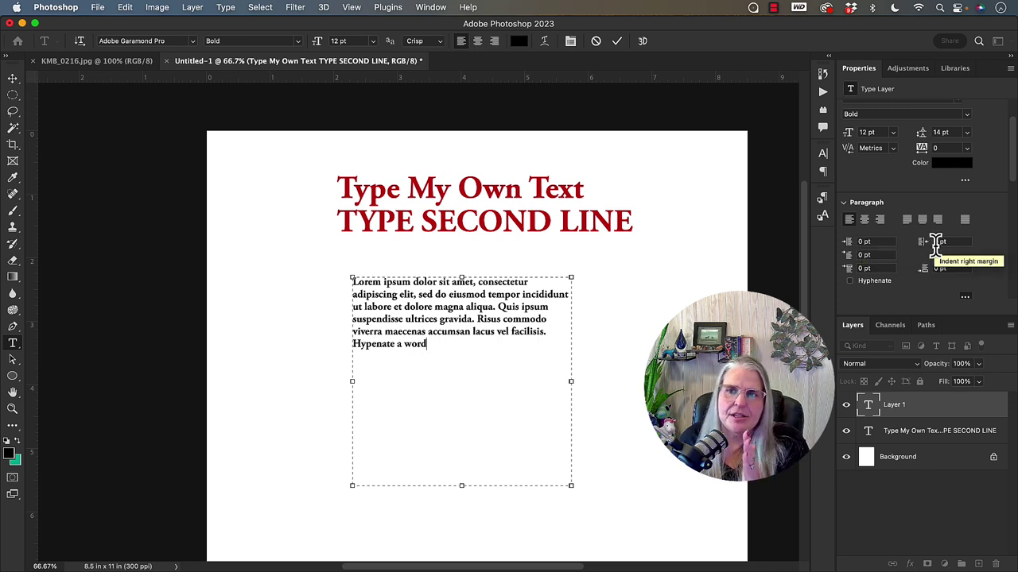
Set a 20 pt first-line indent on the Lorem paragraph
left_click(867, 255)
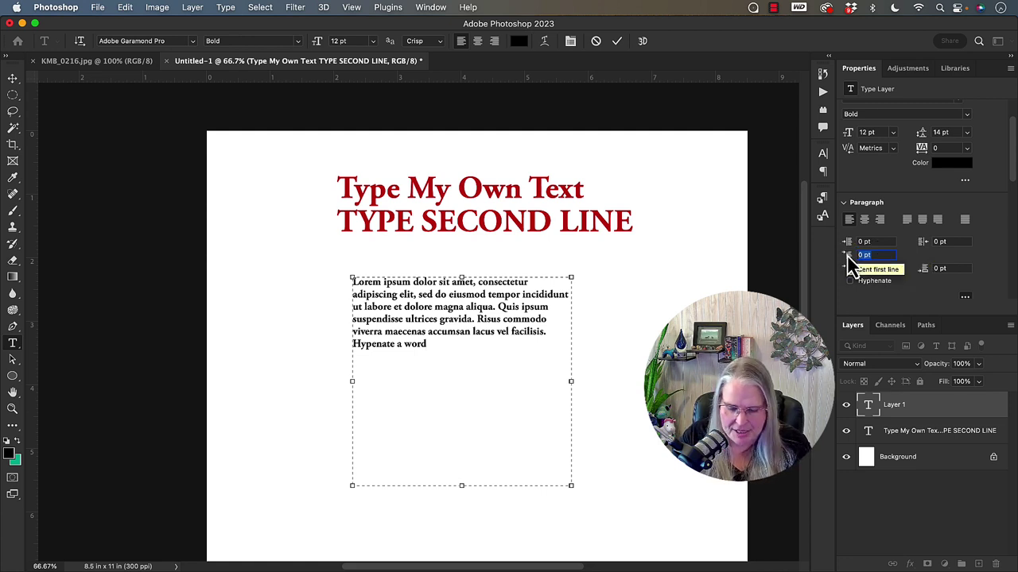
type("20")
key("Tab")
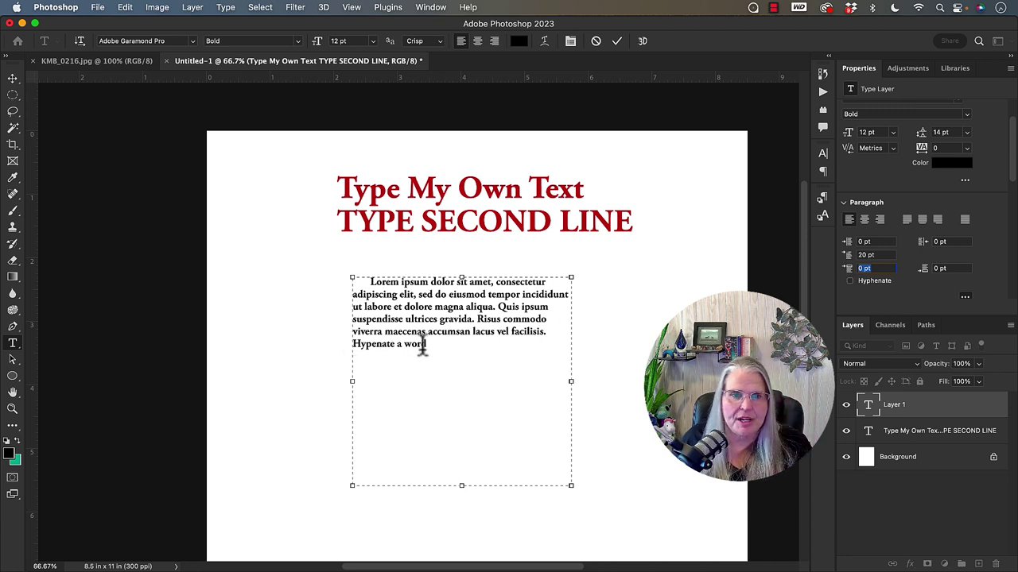
Copy the paragraph and paste a duplicate as a new paragraph below it
left_click_drag(427, 344, 372, 282)
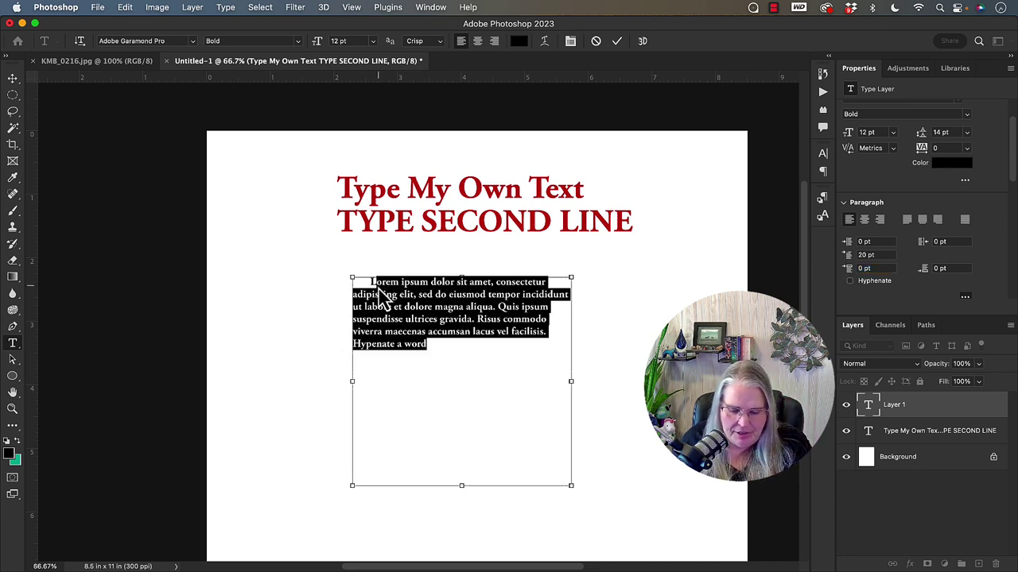
key("cmd+c")
left_click(430, 344)
key("Return")
key("cmd+v")
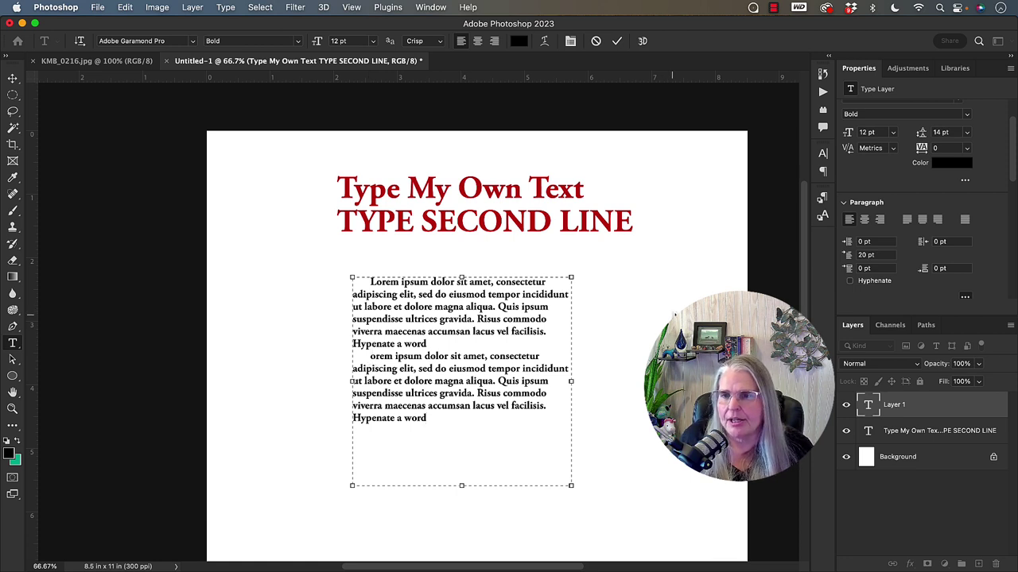
Add 16 pt of space before the second Lorem paragraph
left_click(873, 269)
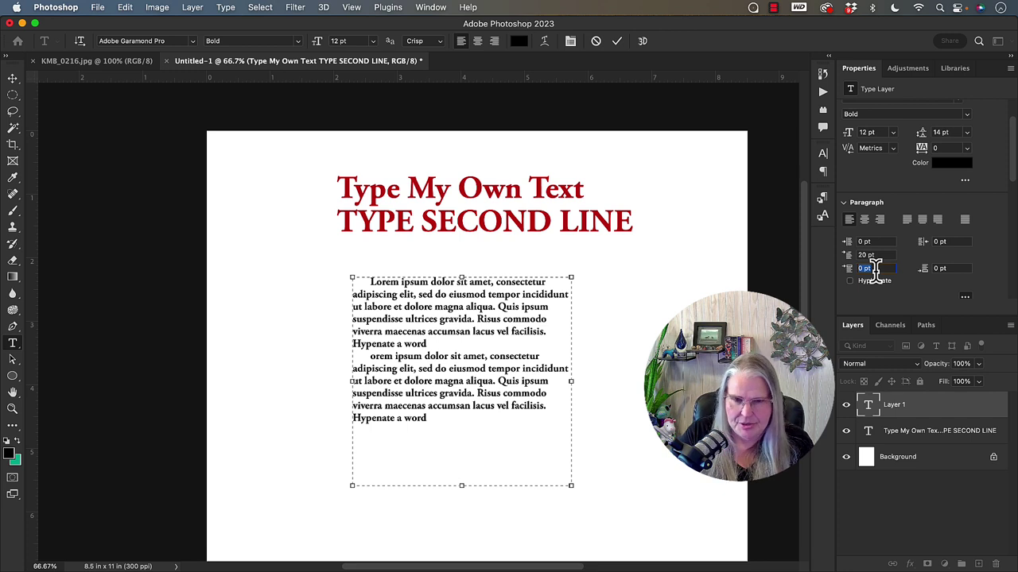
left_click_drag(435, 418, 343, 356)
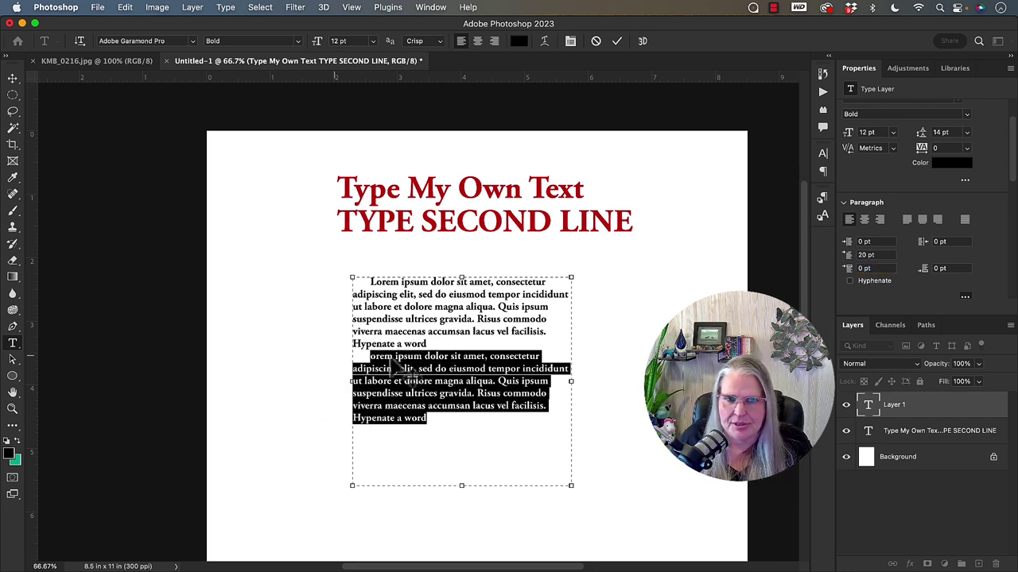
left_click(875, 268)
type("16")
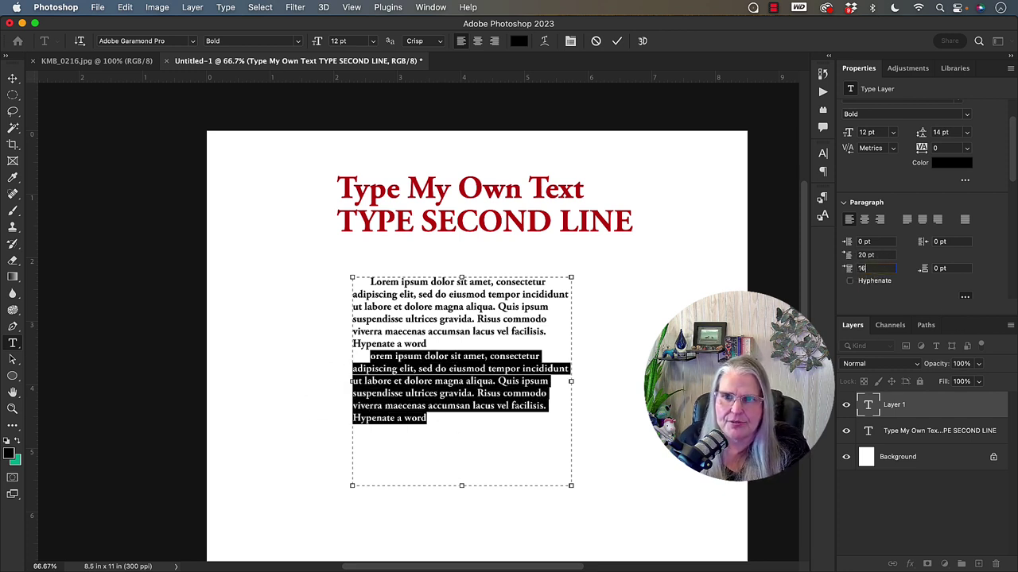
key("Tab")
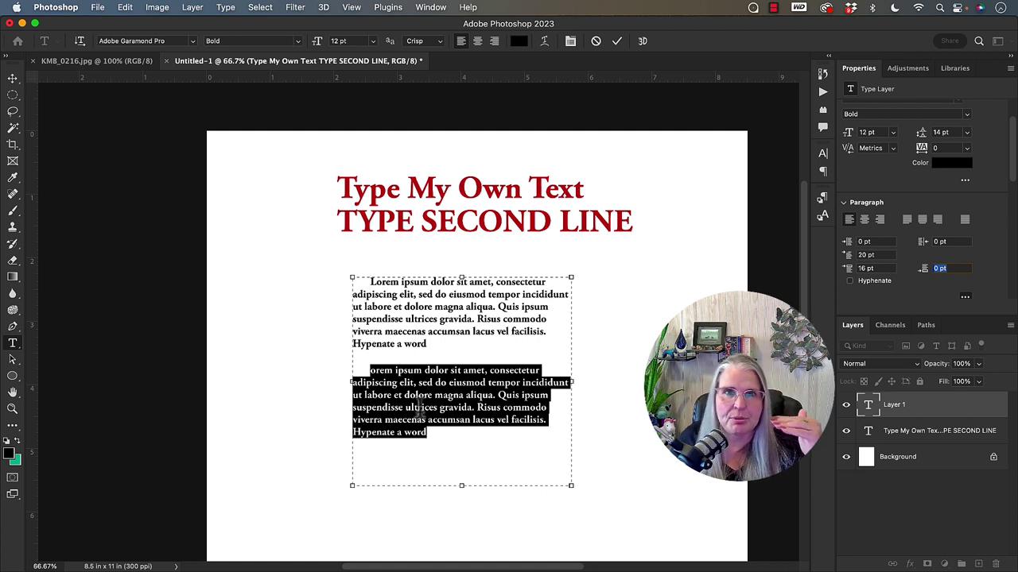
Paste a third copy of the paragraph after the second one
left_click_drag(432, 436, 393, 367)
left_click(436, 435)
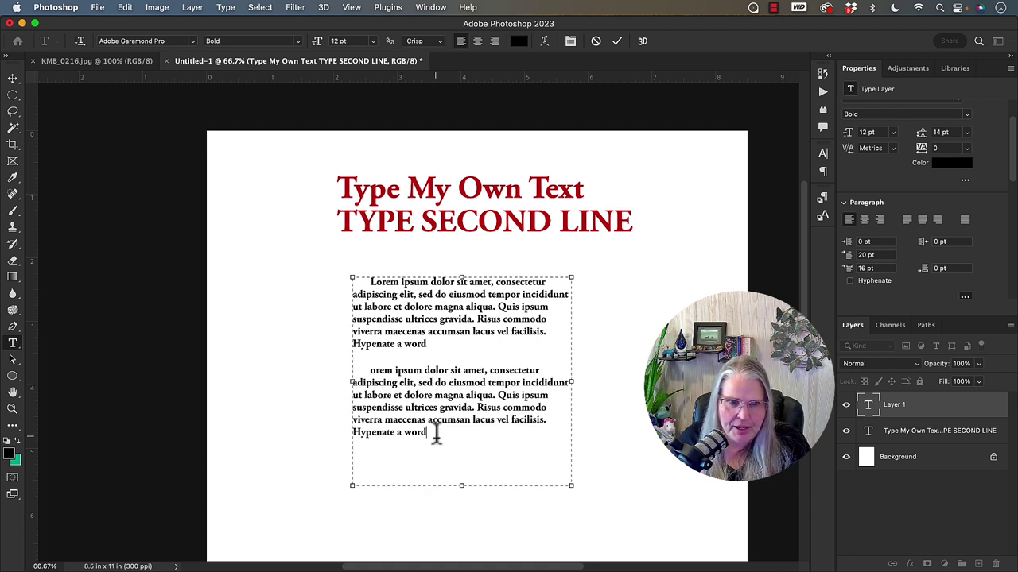
key("Return")
key("ctrl+v")
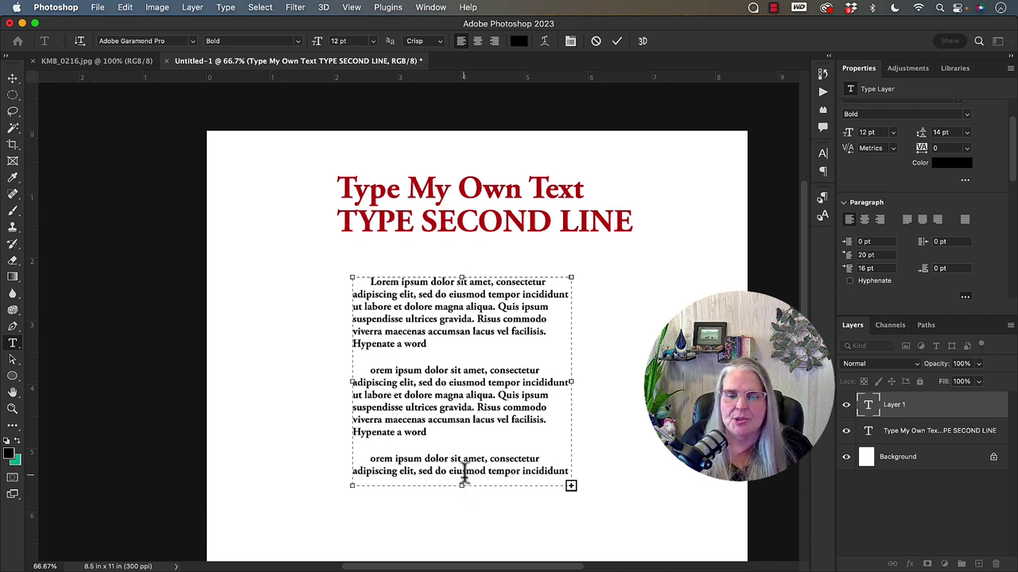
Drag the text frame taller so all three paragraphs show, then commit the body text
left_click_drag(461, 493, 466, 538)
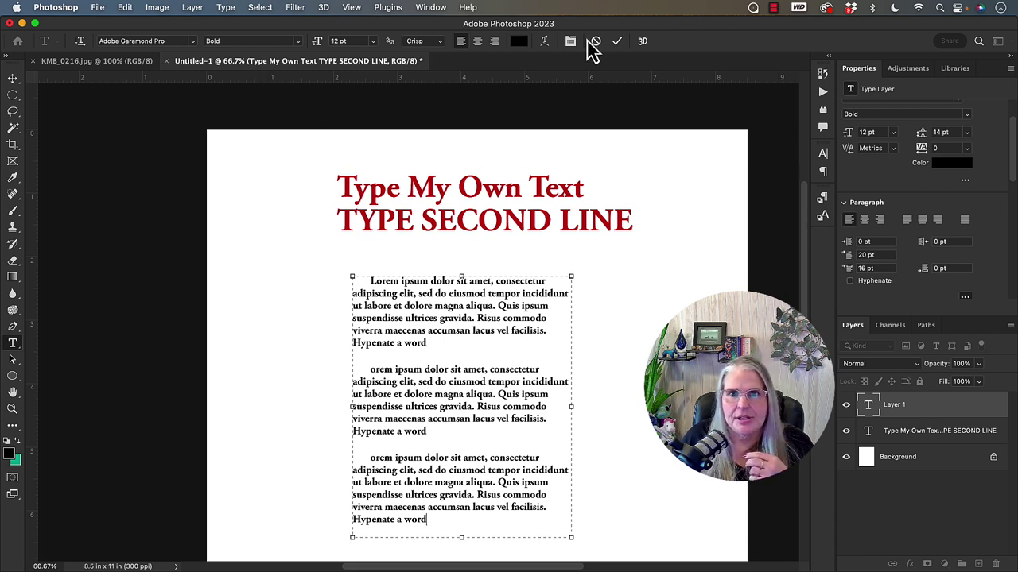
left_click(617, 40)
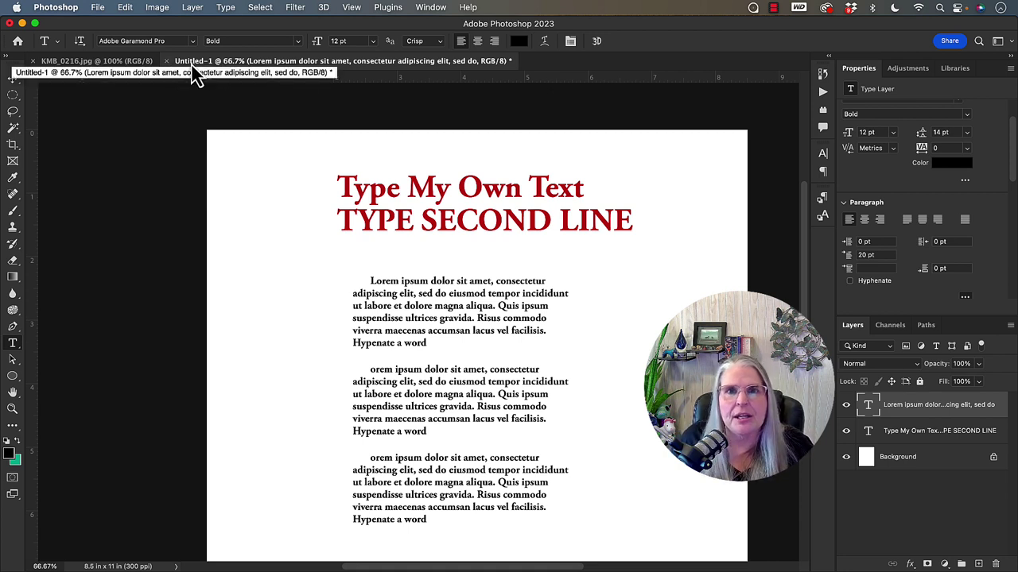
On KMB_0216.jpg, type the title 'Experience the Magic of Horses' in the sky
left_click(93, 62)
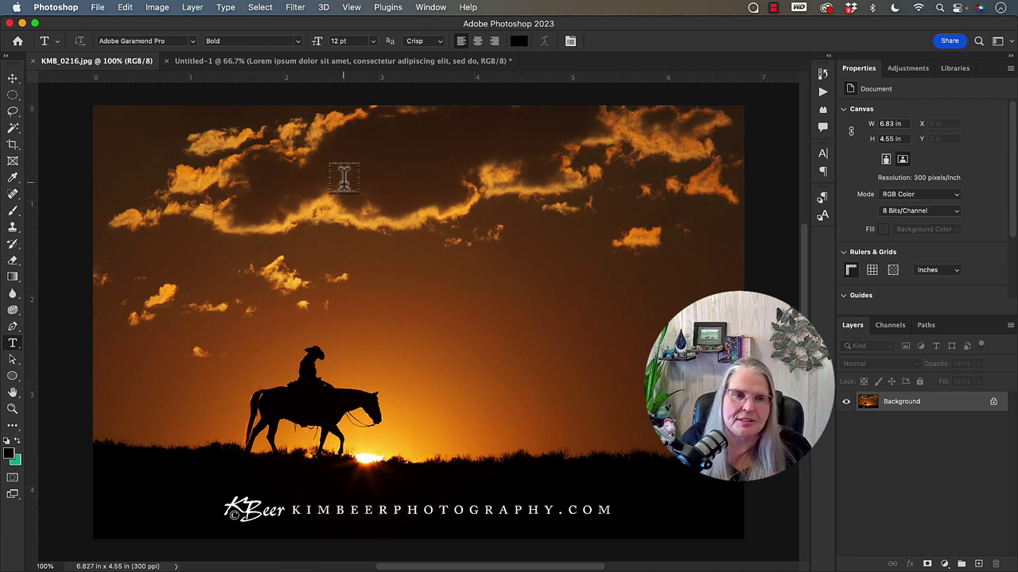
left_click(377, 255)
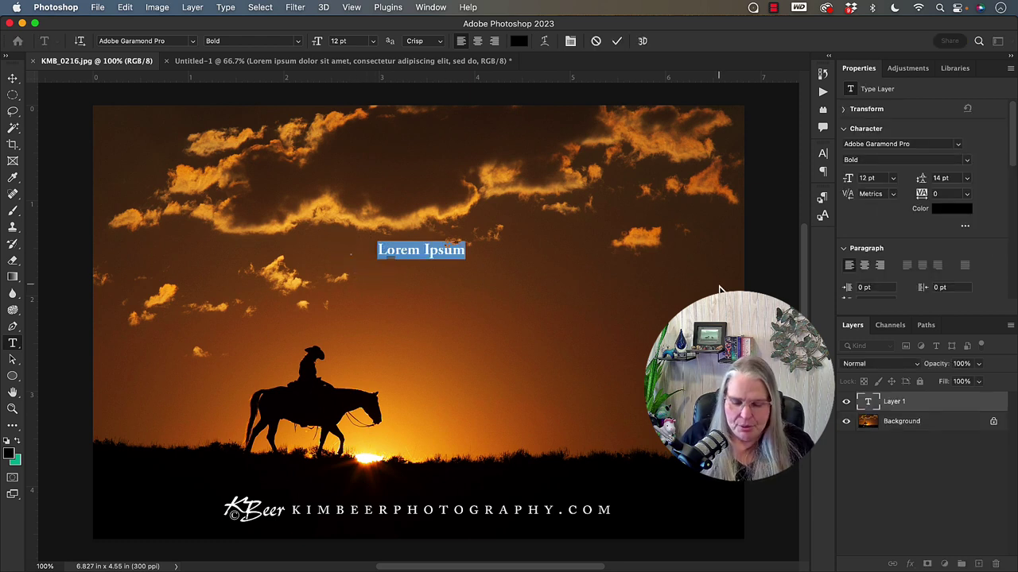
type("Exe")
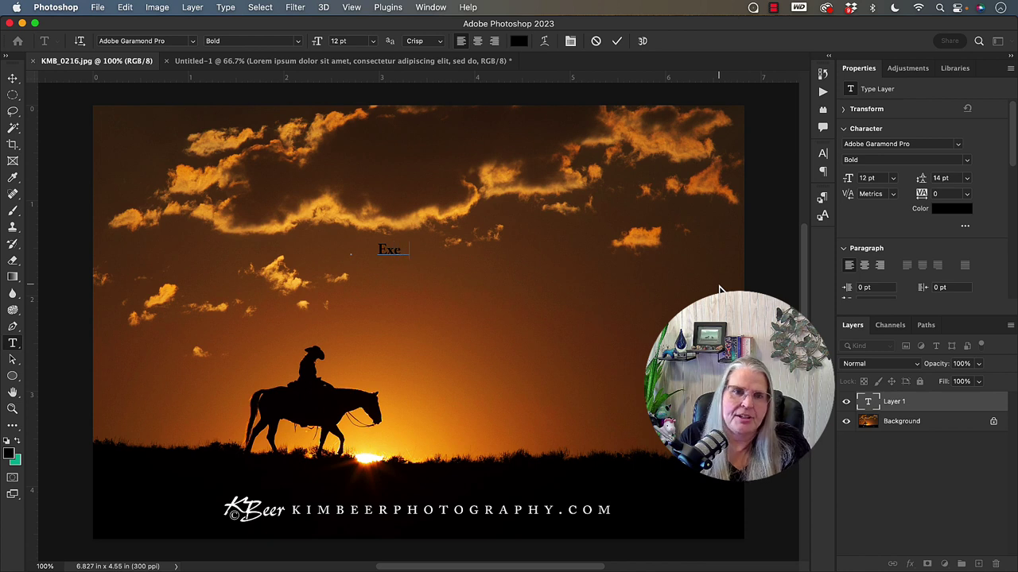
type("rcise")
key("BackSpace")
key("BackSpace")
key("BackSpace")
key("BackSpace")
key("BackSpace")
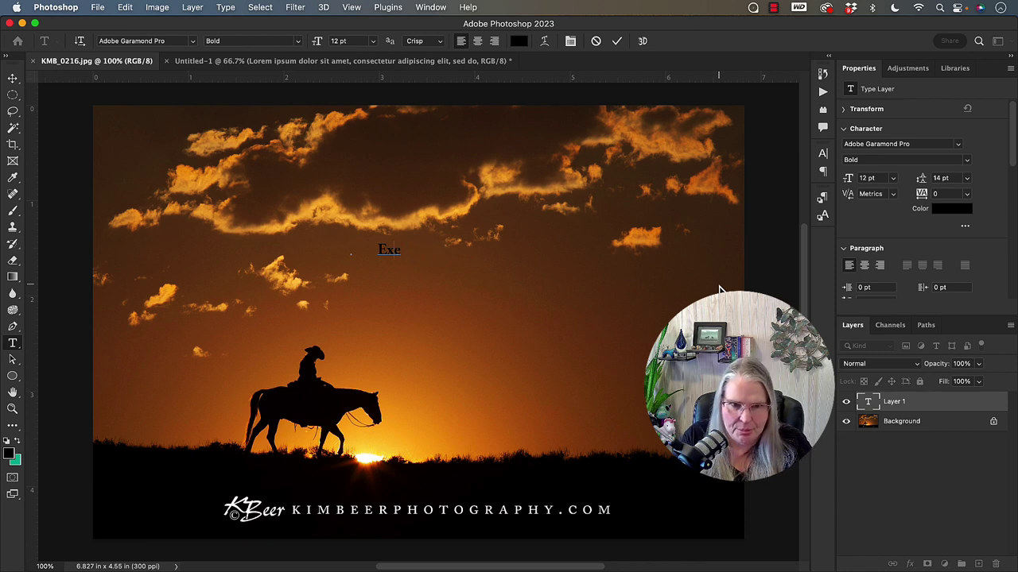
key("BackSpace")
type("perience the Magi")
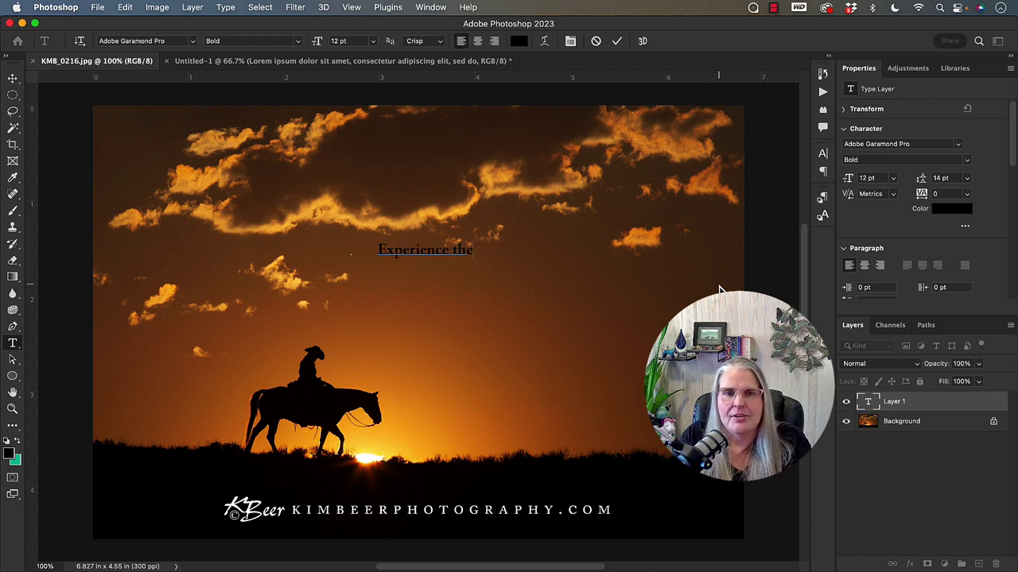
type("c")
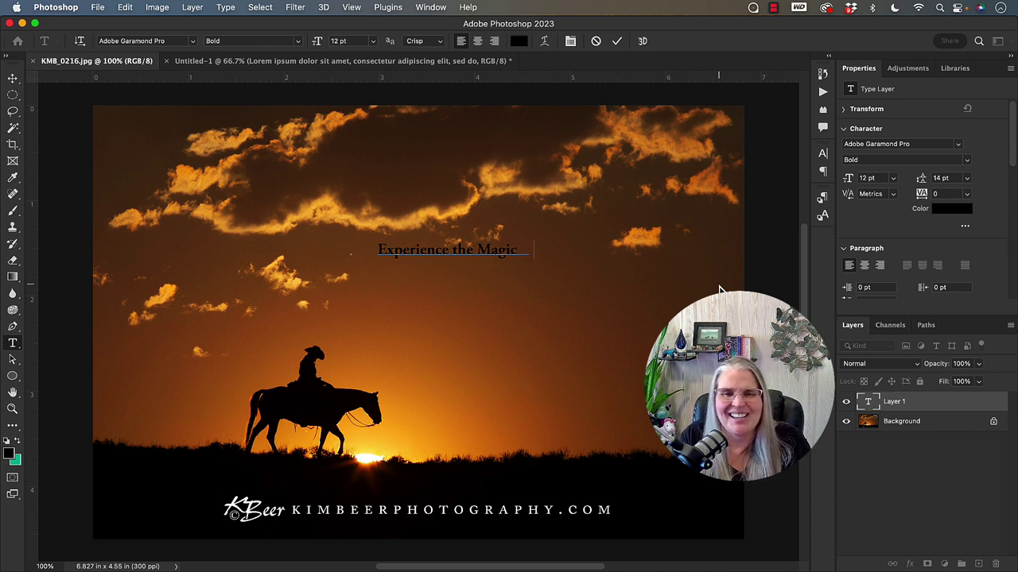
type(" of Horses")
Set the whole title line to a 36 pt font size
key("super+a")
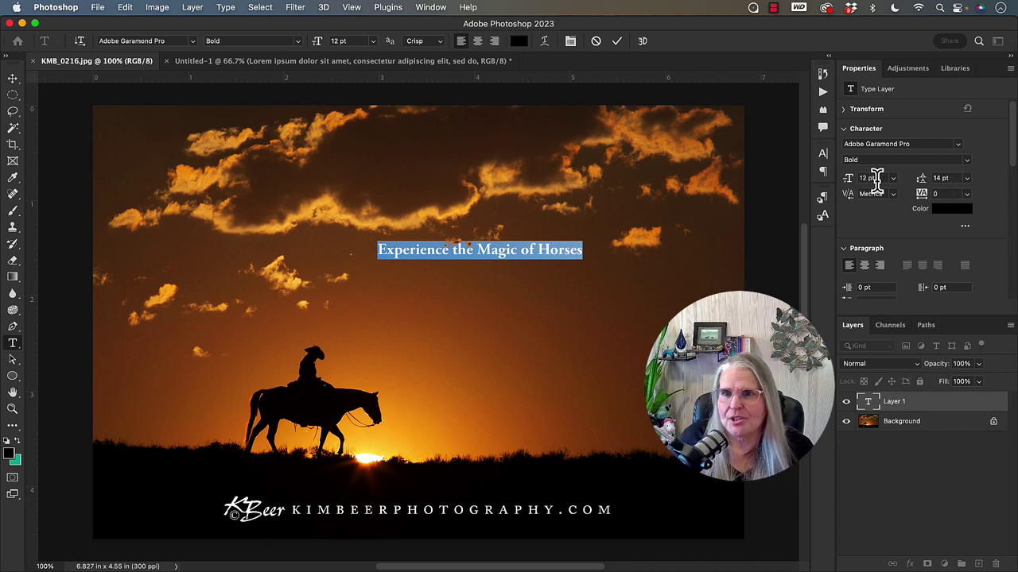
left_click_drag(861, 178, 877, 181)
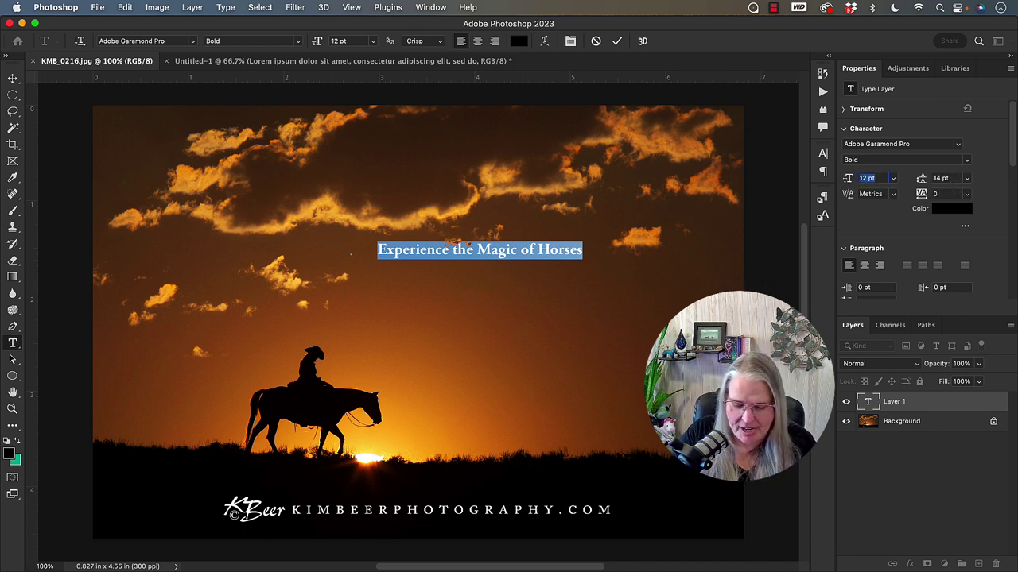
type("36")
key("Tab")
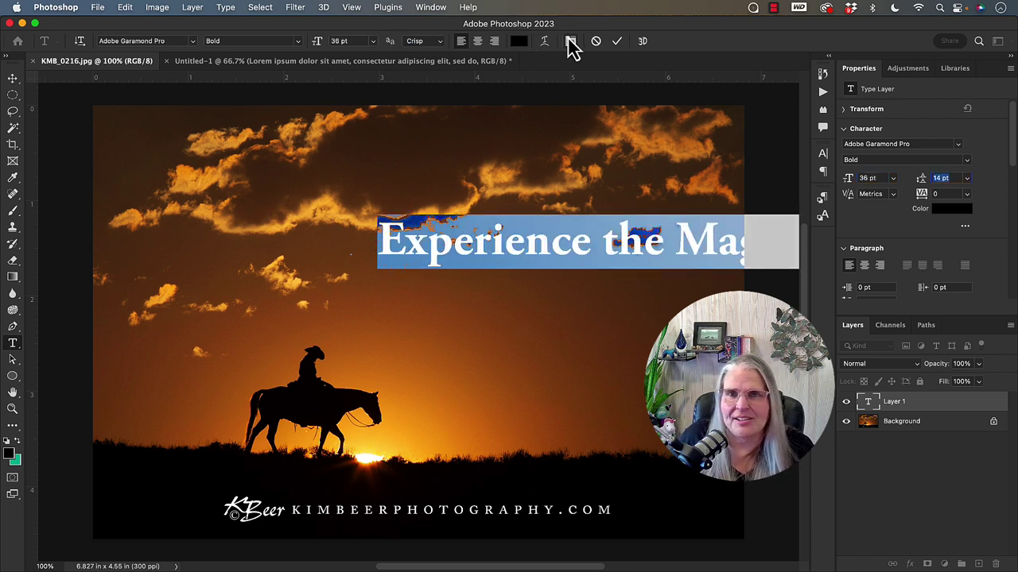
Commit the title and move it left and slightly up across the sky
left_click(616, 40)
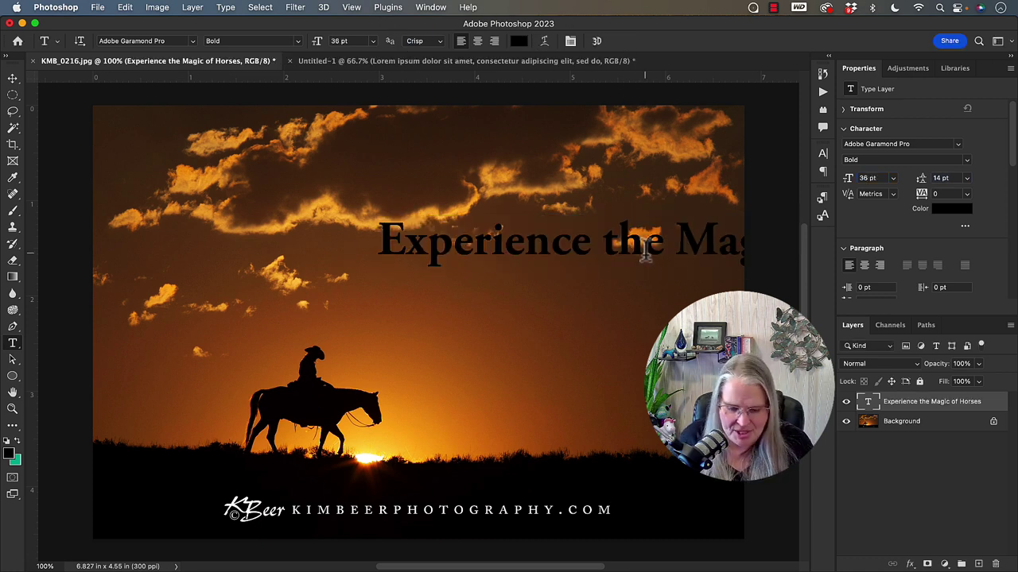
key("v")
left_click_drag(647, 262, 375, 282)
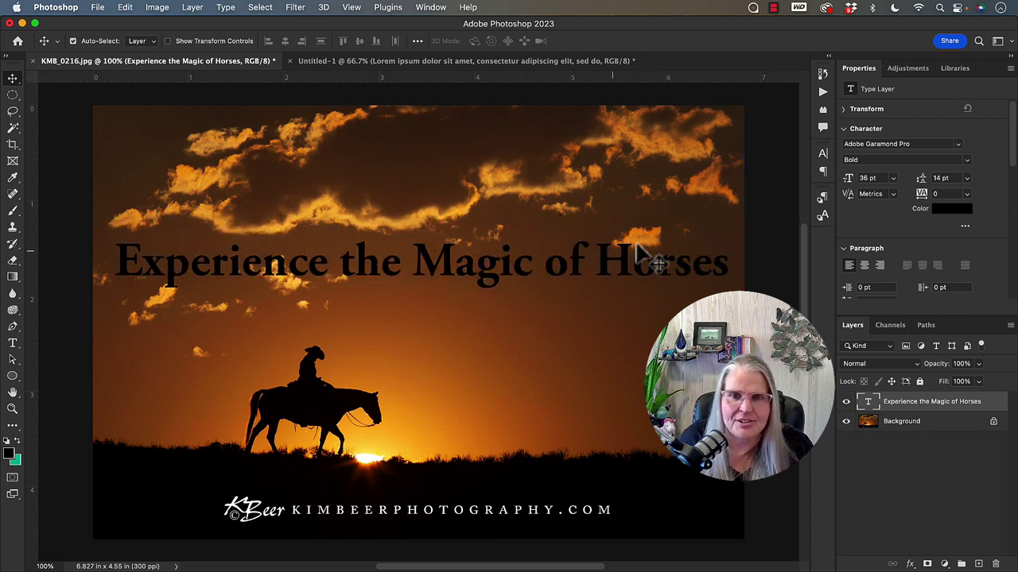
left_click(747, 214)
left_click_drag(493, 280, 491, 262)
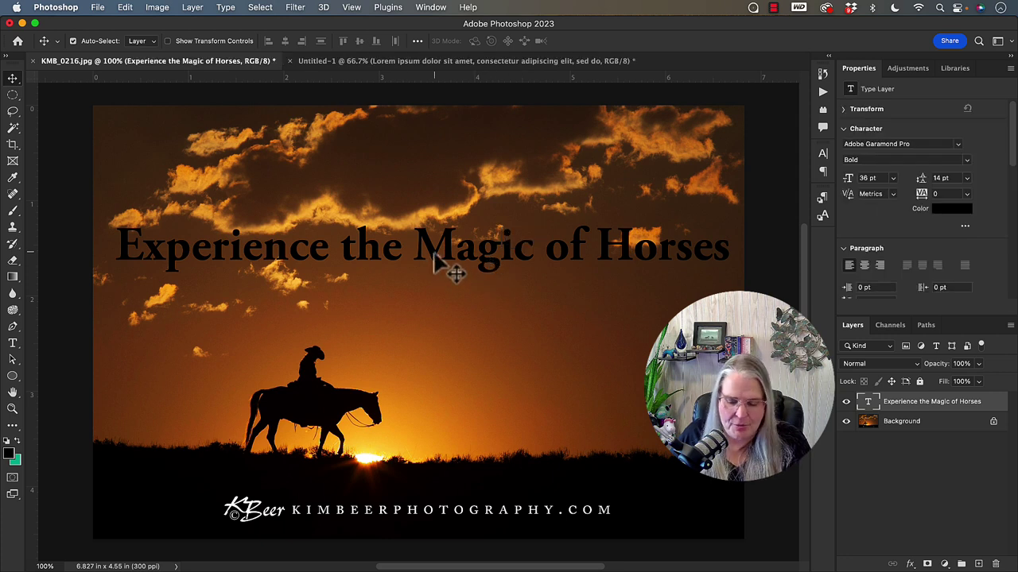
Tighten the title's letter spacing to -25 tracking and commit it
double_click(435, 262)
key("super+a")
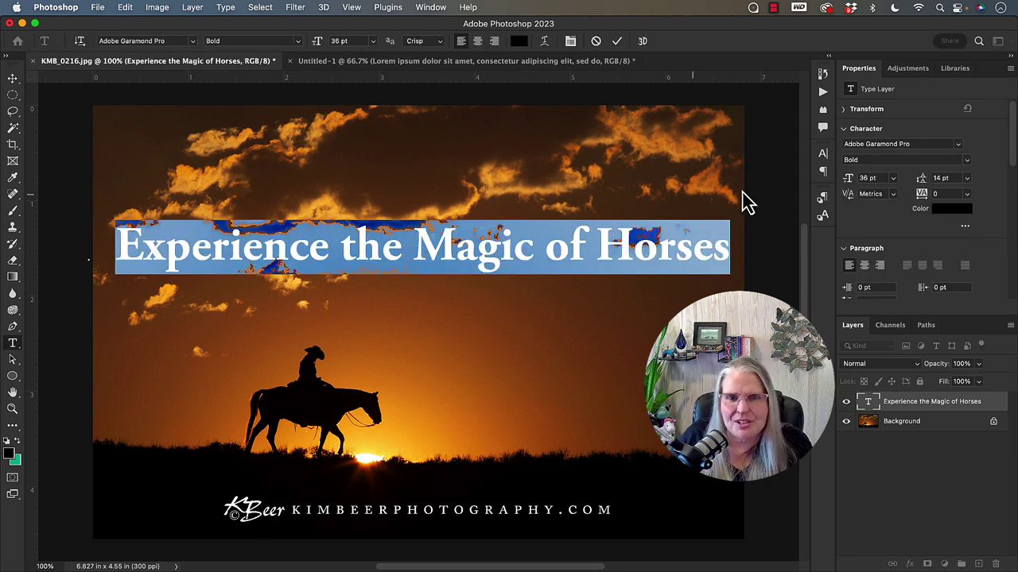
left_click(966, 194)
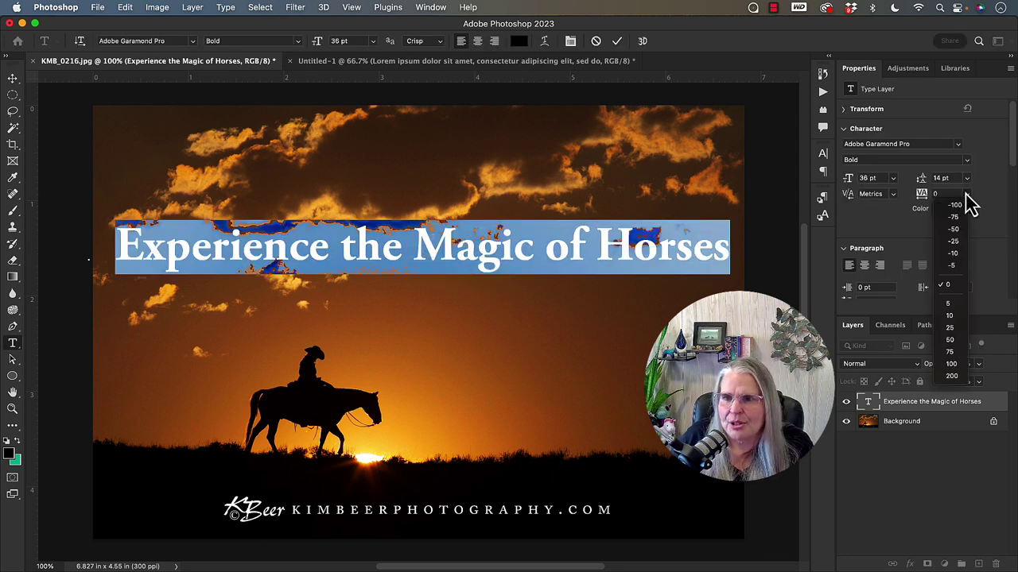
left_click(953, 241)
left_click(616, 41)
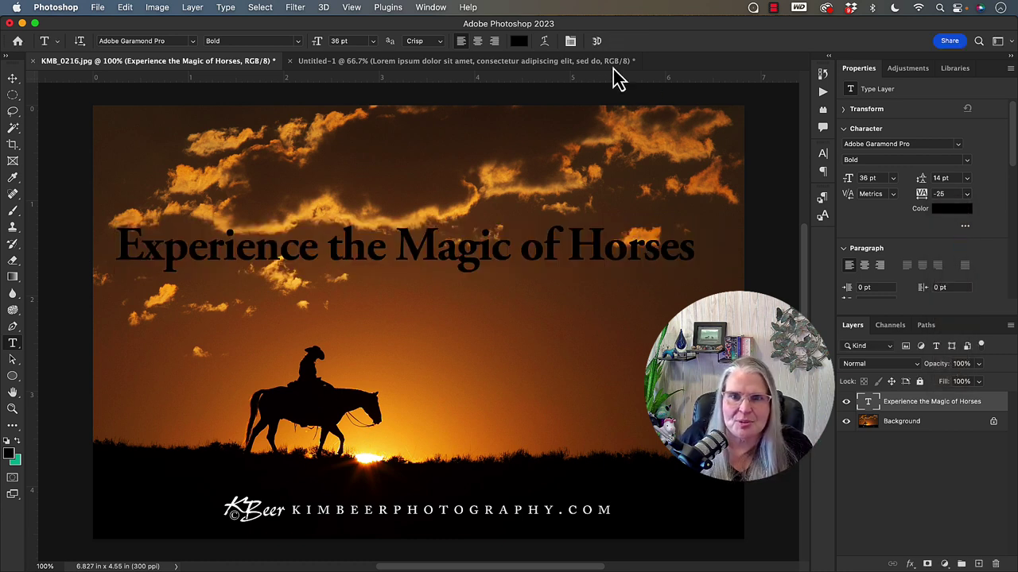
With the Move tool, shift the 'Experience the Magic of Horses' title slightly lower across the sunset sky
key("v")
mouse_move(499, 254)
left_mouse_down()
mouse_move(510, 261)
mouse_move(502, 281)
mouse_move(497, 274)
left_mouse_up()
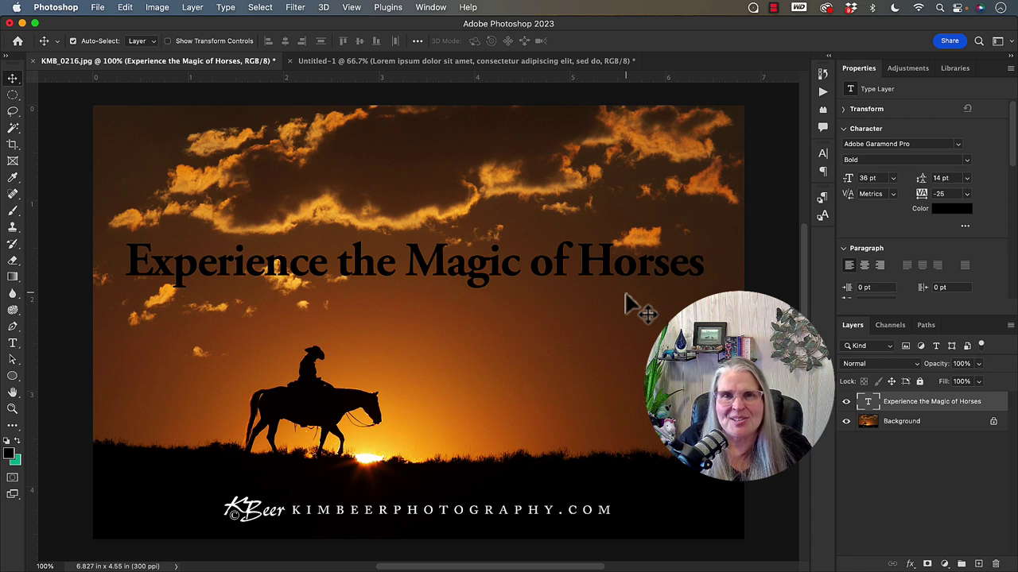
left_click(771, 8)
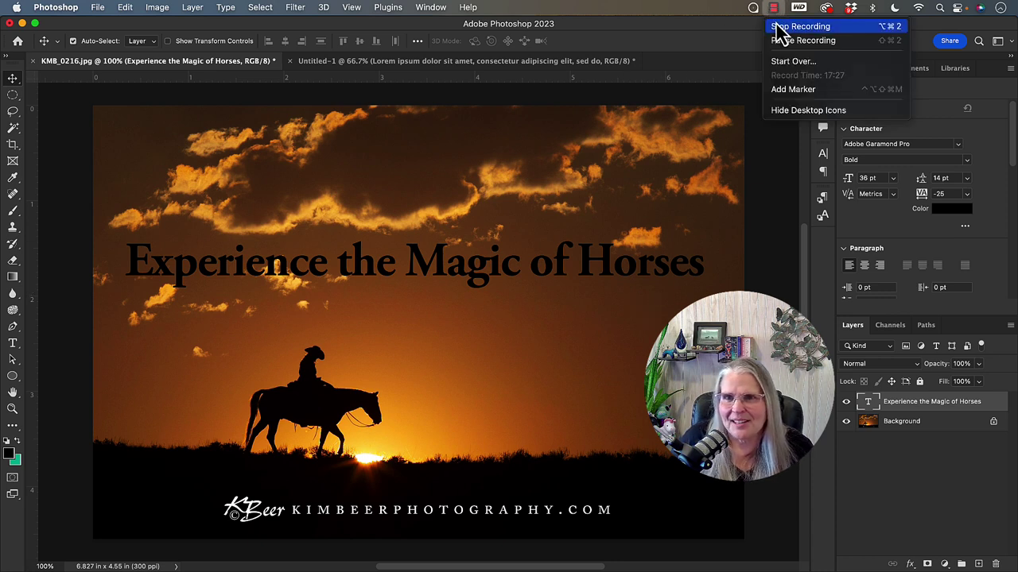